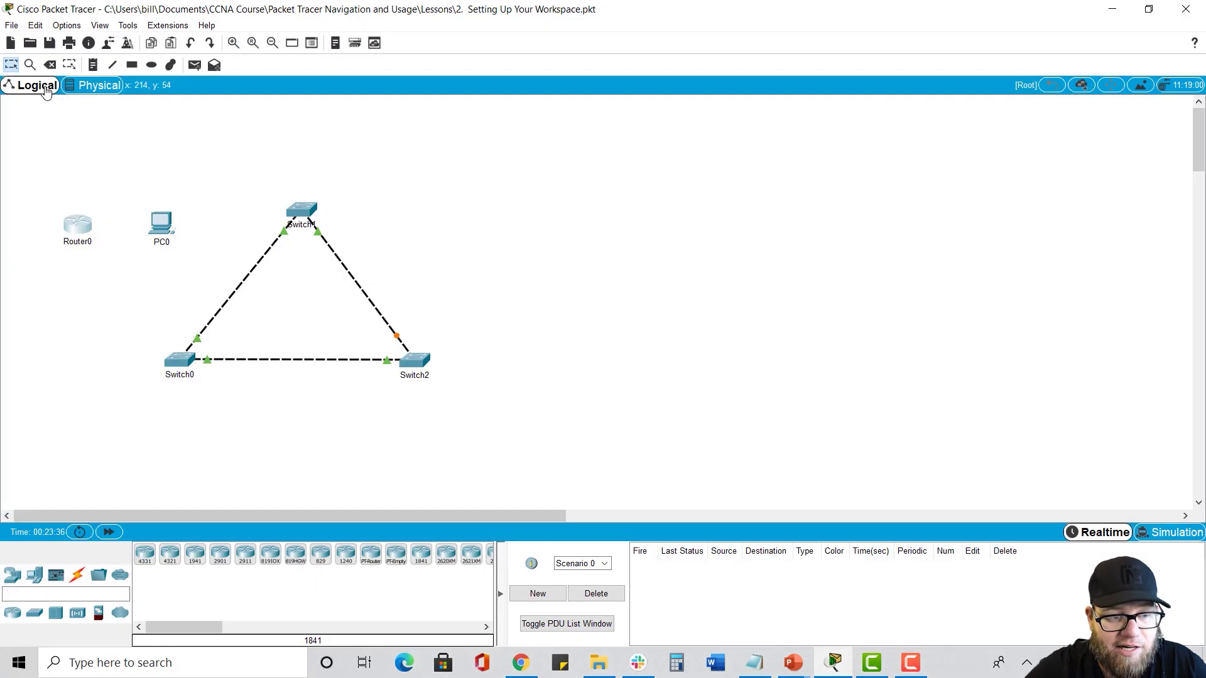
Step: Open the Options menu in the menu bar
click(66, 25)
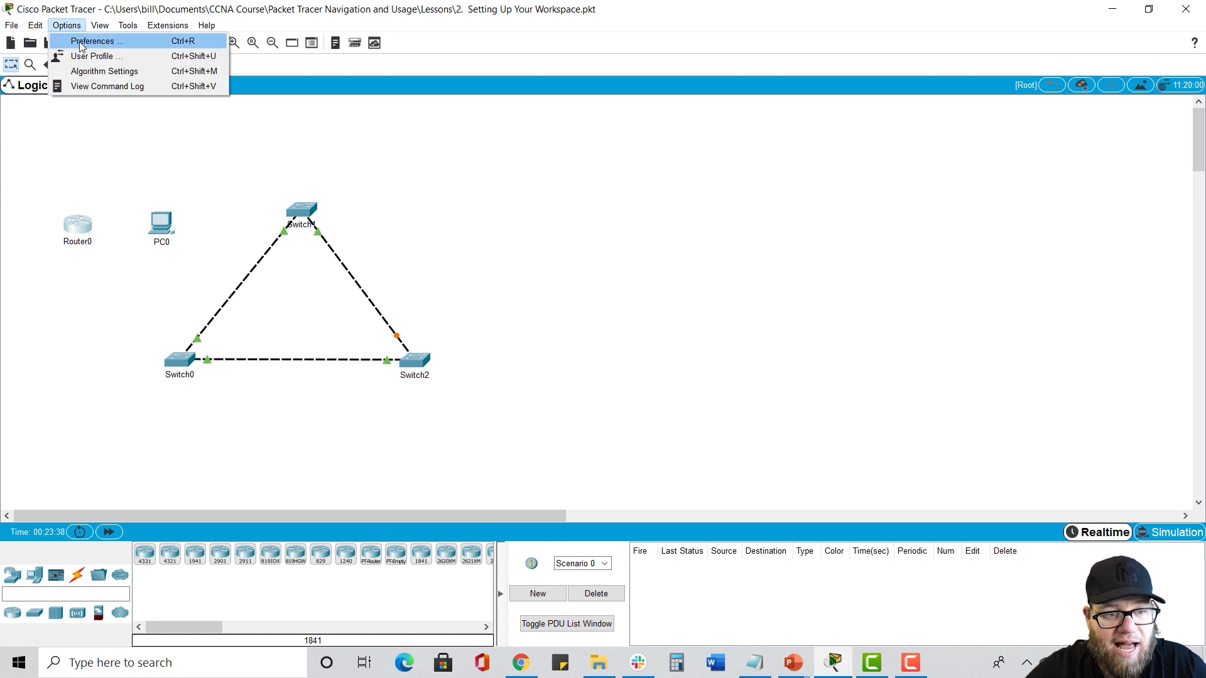
Step: Open Preferences, move it to the right, and show its Font settings (Courier New 16)
click(81, 42)
drag(492, 16, 717, 24)
click(703, 49)
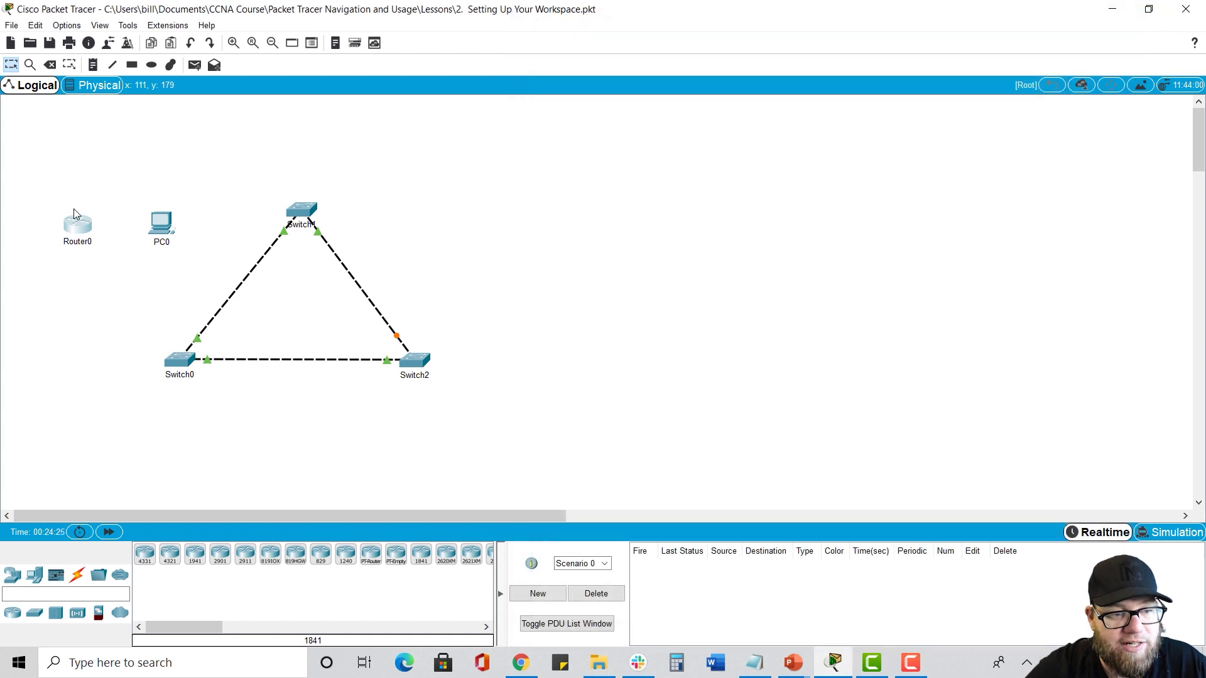
Step: Open Router0's CLI and enter privileged mode with en
click(77, 224)
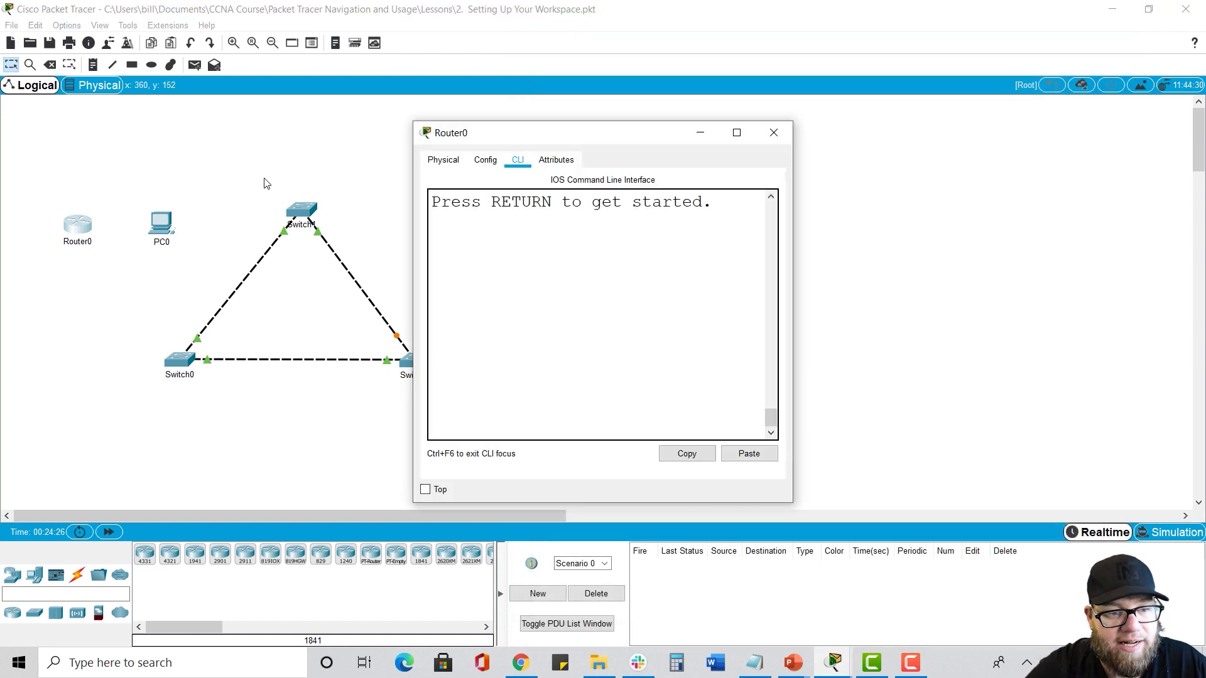
key(Return)
key(Return)
key(Return)
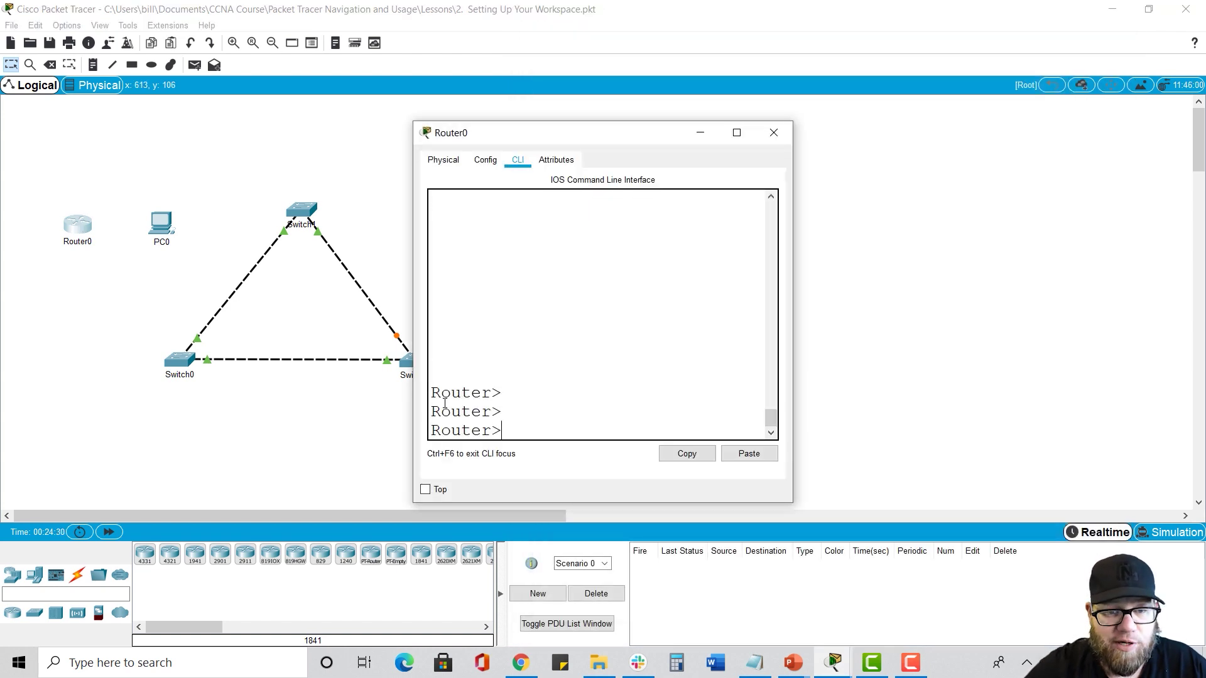
drag(597, 142, 220, 141)
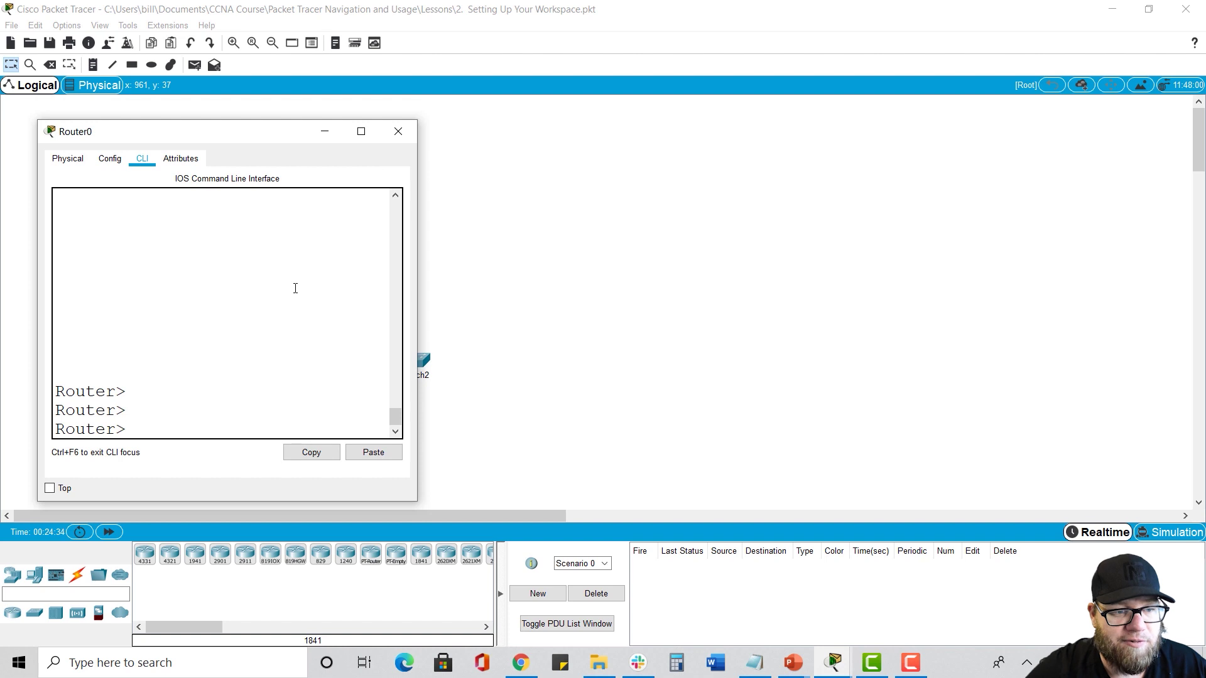
text(en)
key(Return)
Step: In configuration mode, add default route 0.0.0.0 0.0.0.0 via 209.165.200.225, then close Router0
text(conf t)
key(Return)
text(ig)#i)
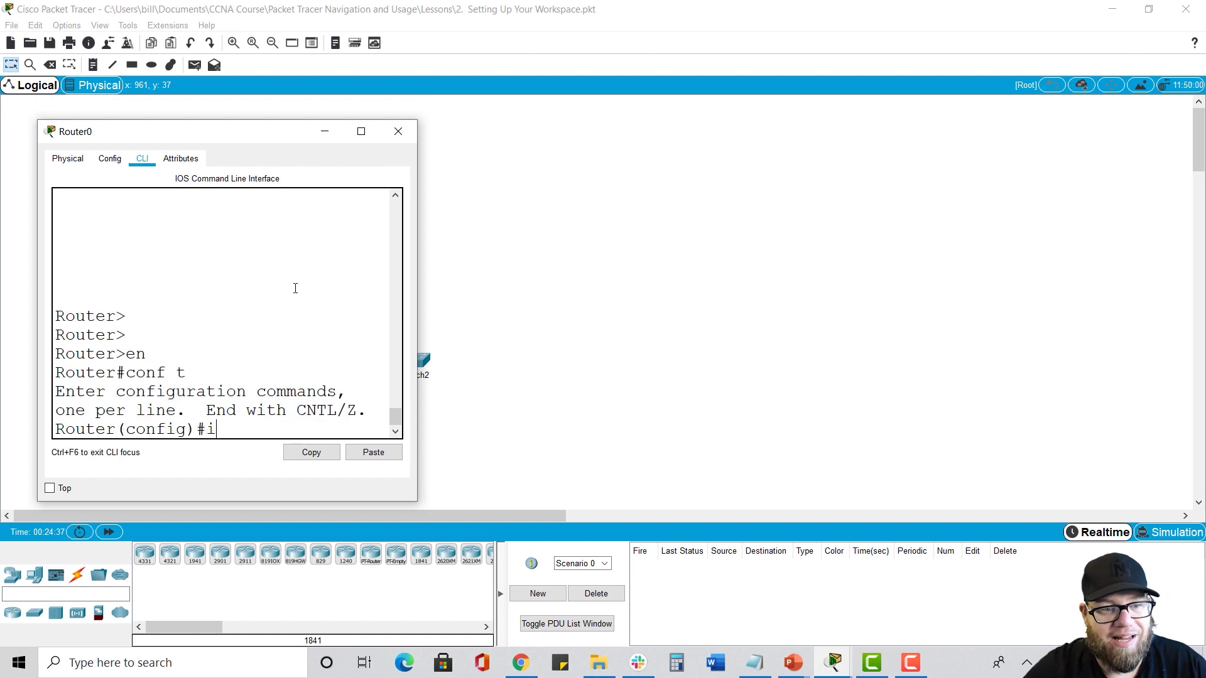
text(p route)
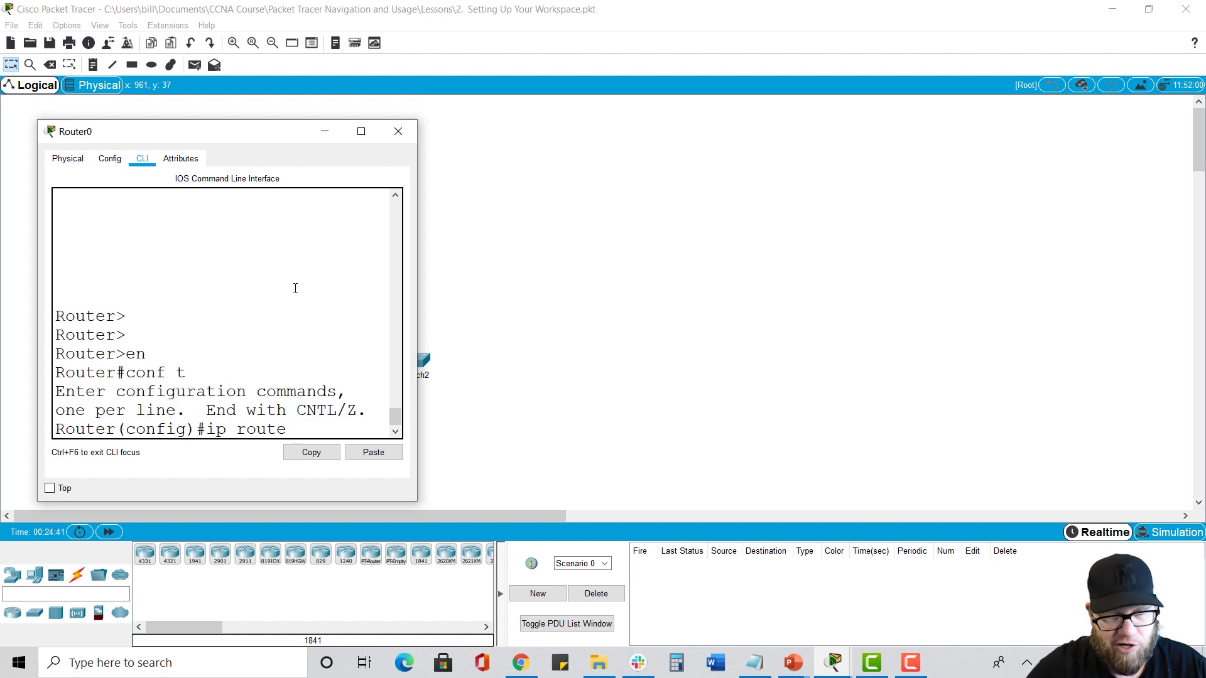
text( 0.0.0.0 0.0.0.0 209.165.200.225)
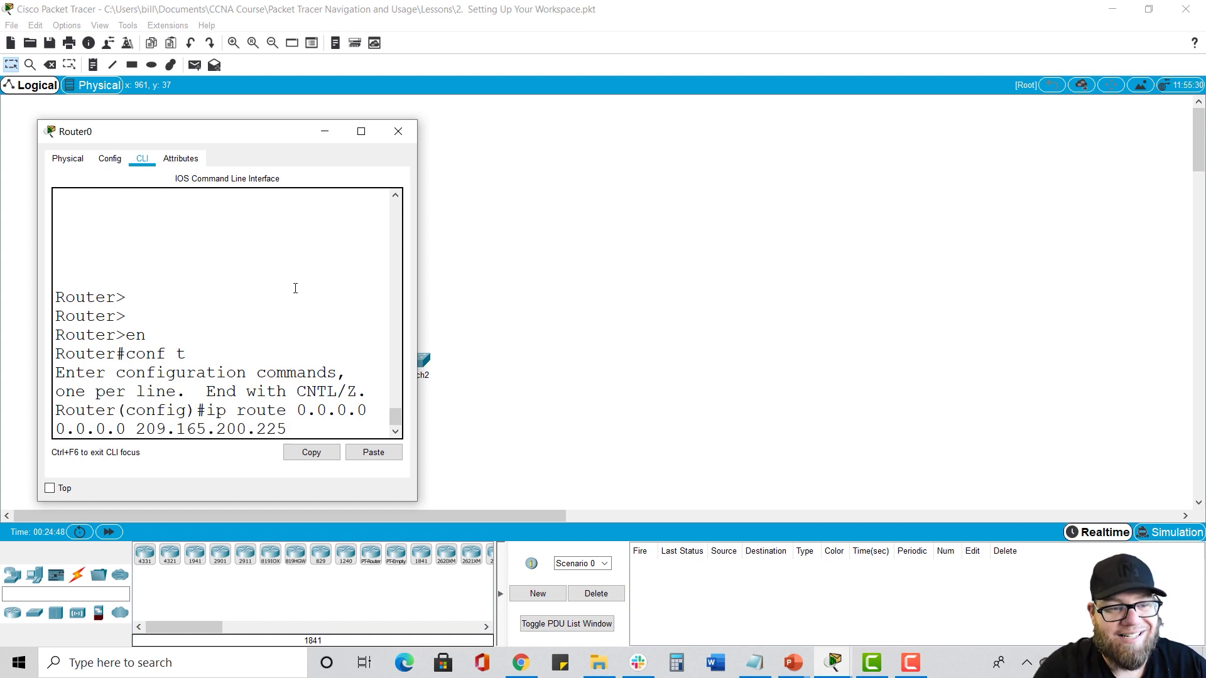
drag(417, 375, 699, 376)
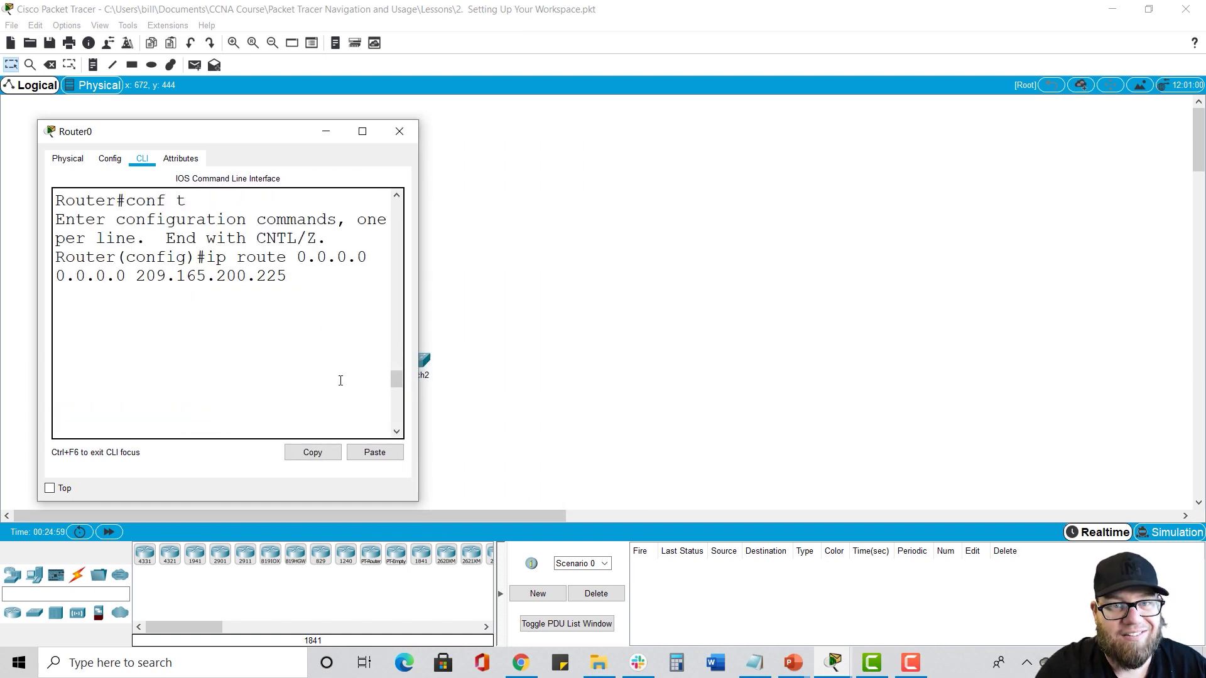
click(399, 131)
Step: Set the CLI font size in Preferences to 10 and apply it
click(67, 25)
click(89, 42)
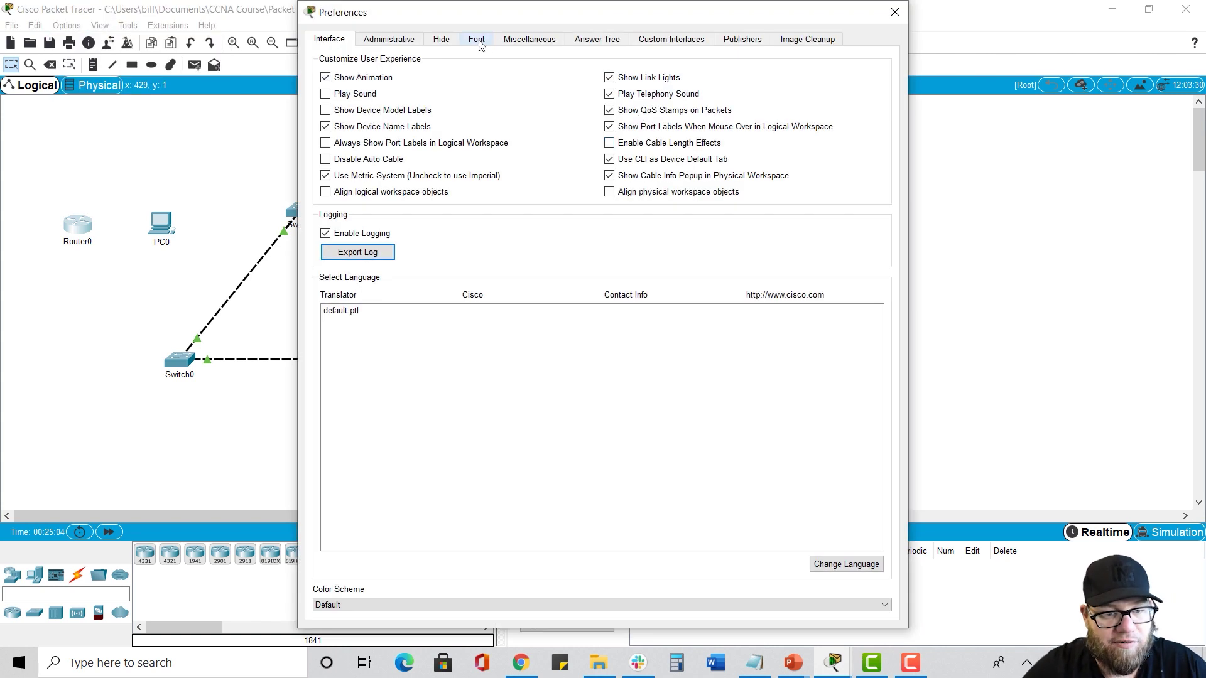
click(478, 39)
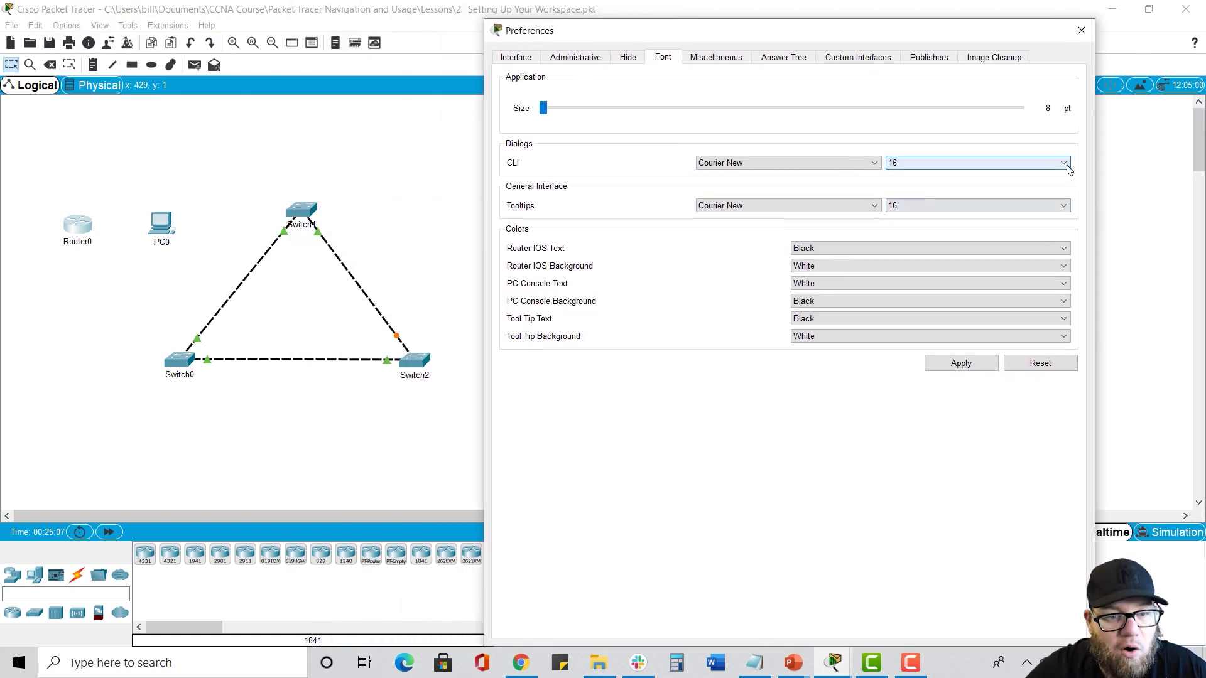
click(1061, 163)
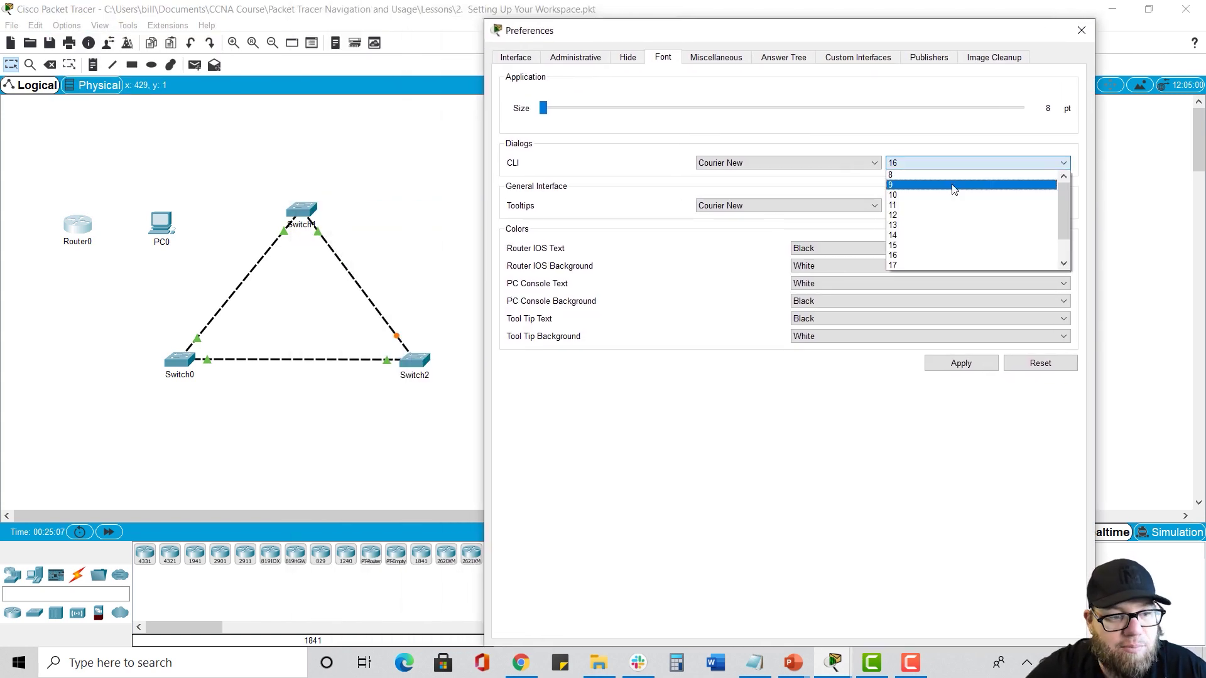
click(896, 195)
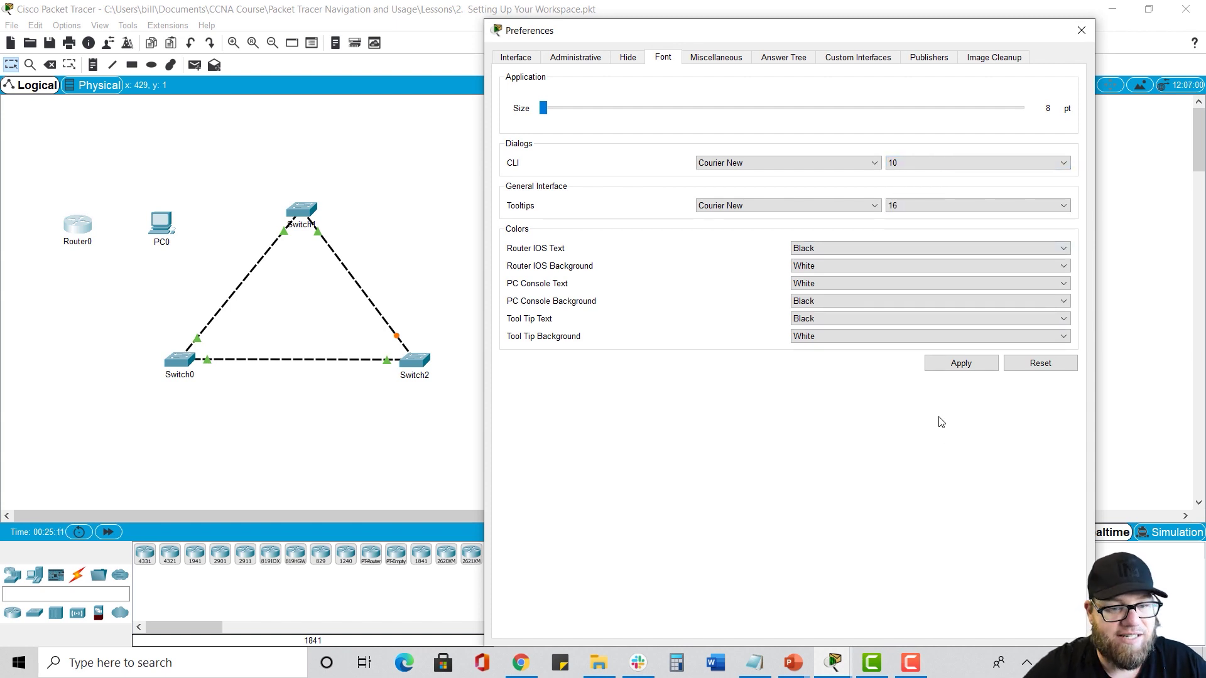
click(959, 367)
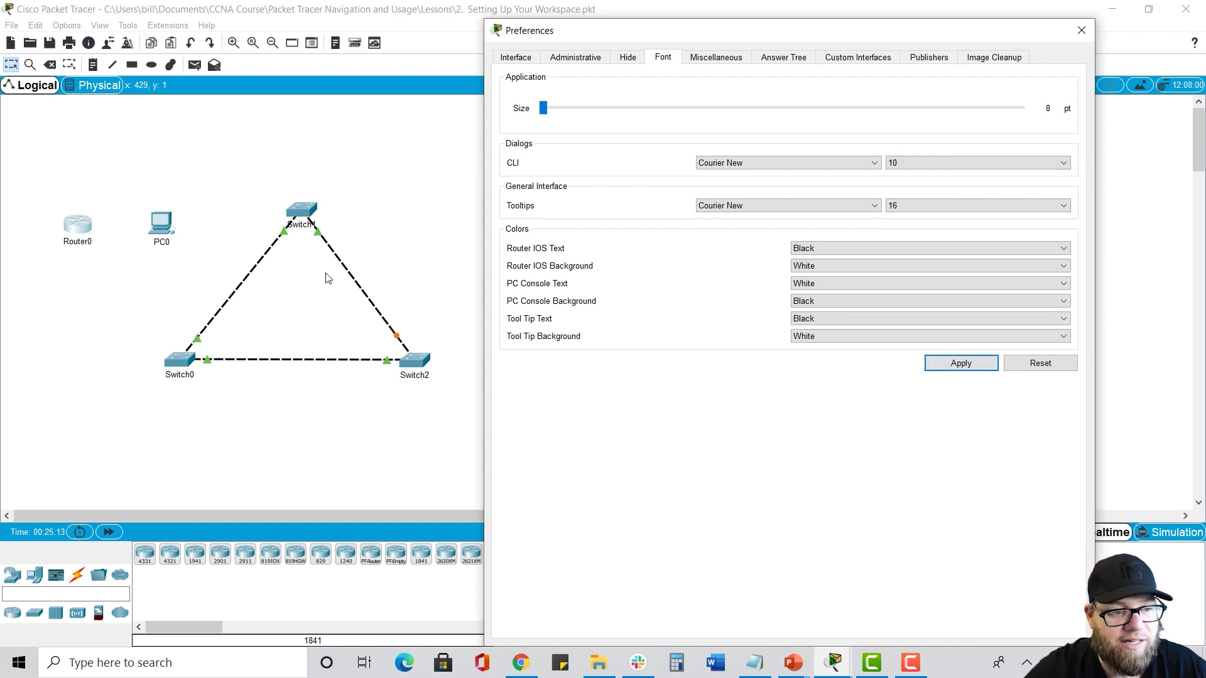
click(1080, 31)
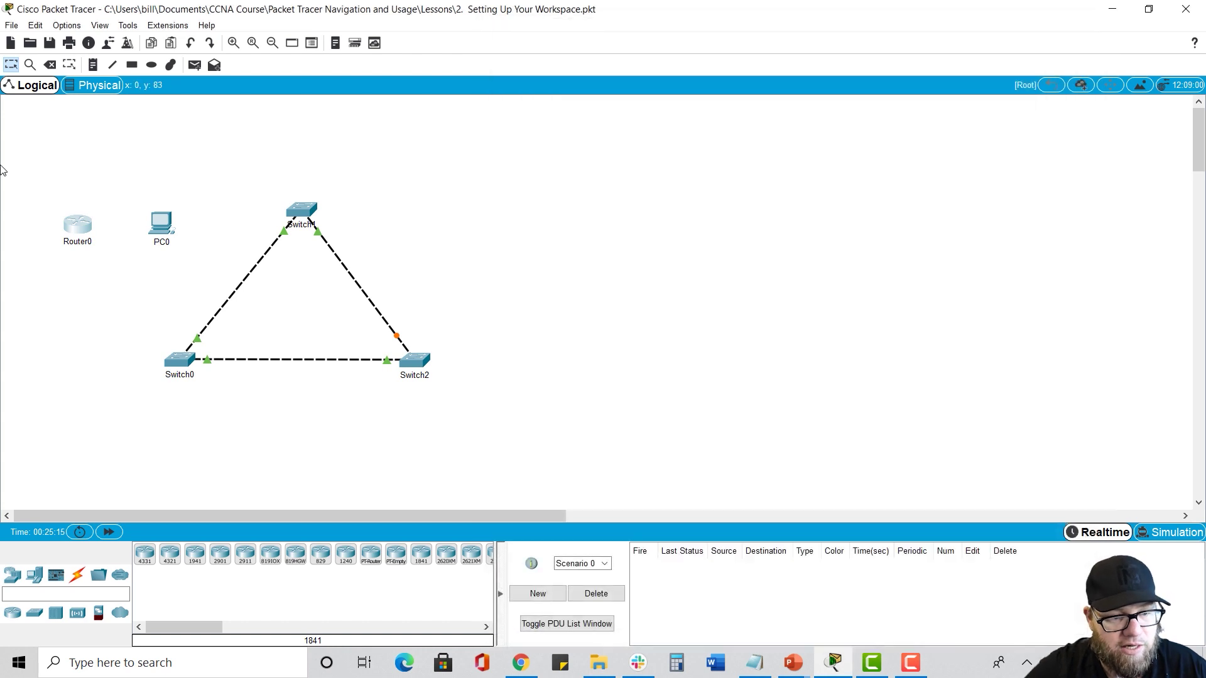
Step: View Router0's CLI in the smaller font, widening its window so the route fits
click(77, 225)
drag(496, 131, 294, 109)
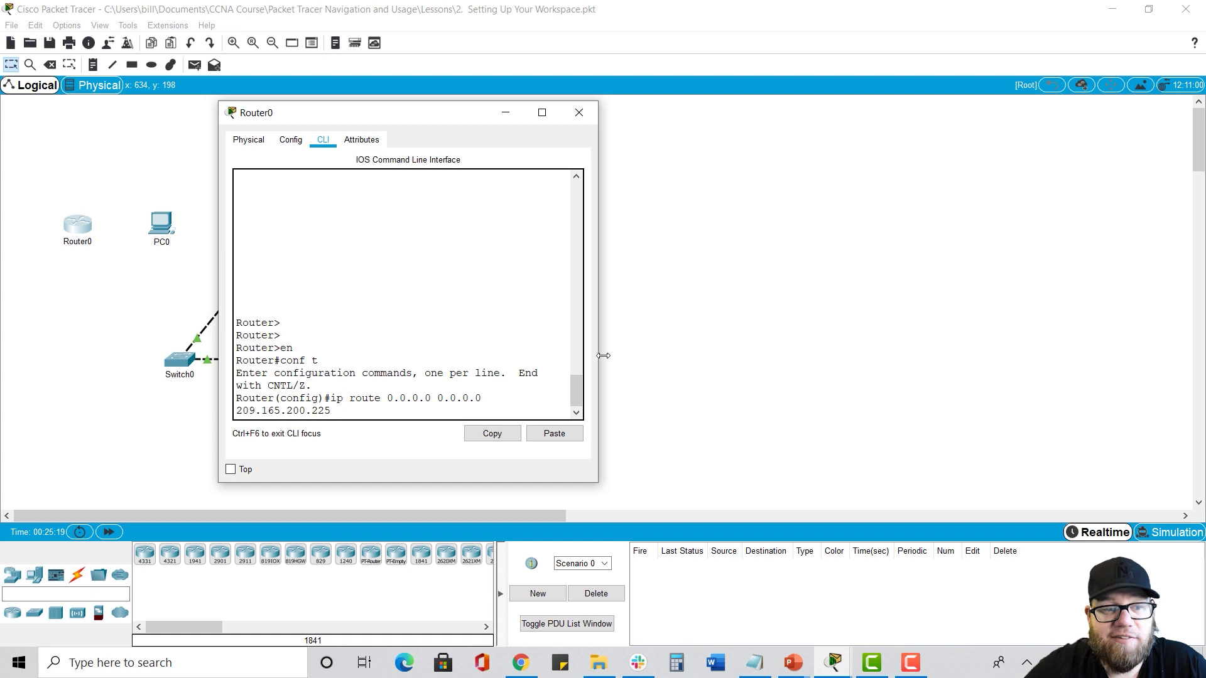
drag(603, 356, 617, 356)
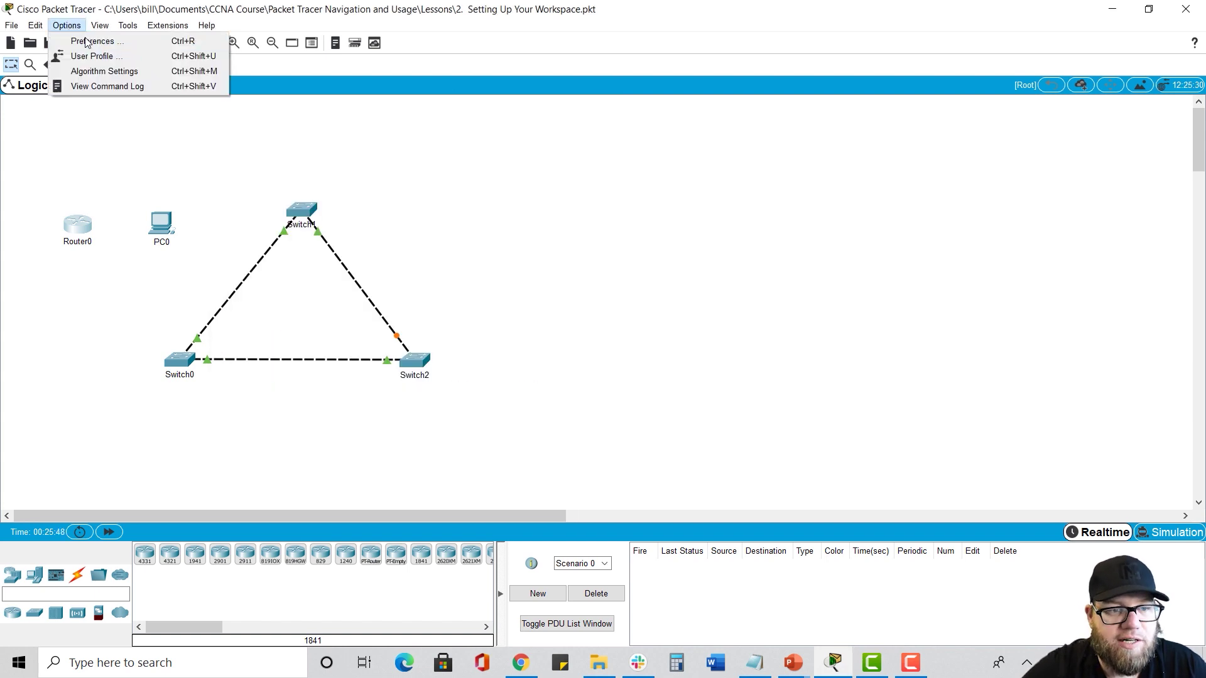
click(88, 37)
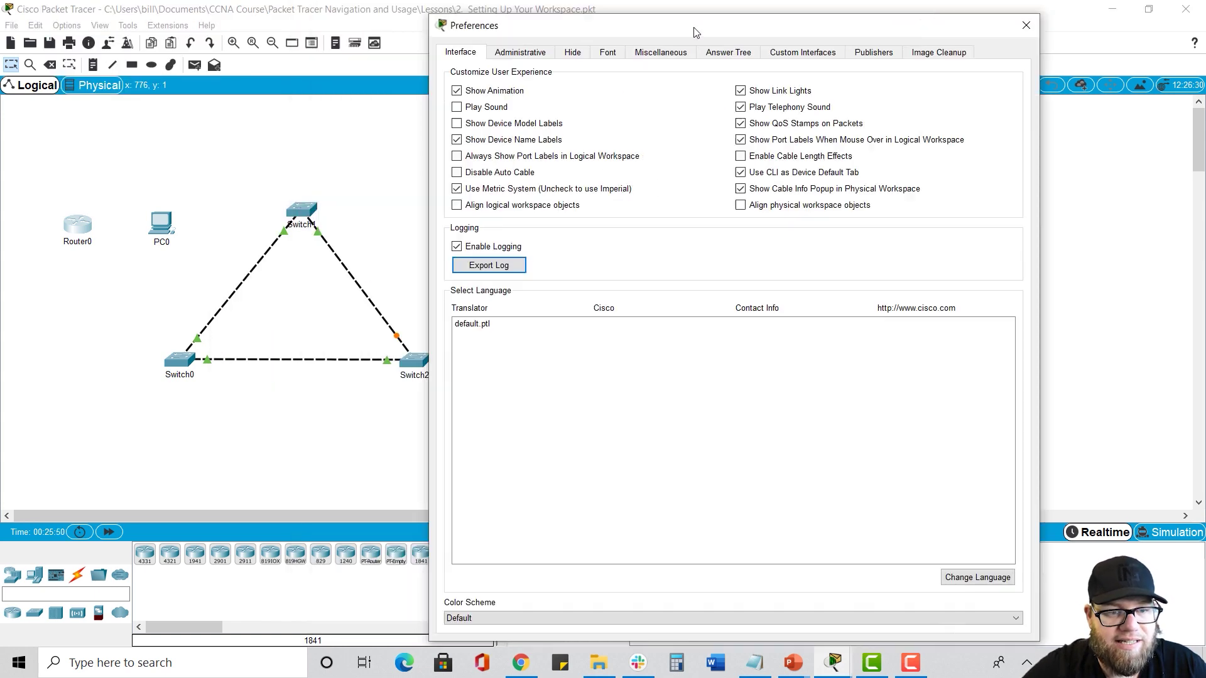
Step: Review the Font and colour settings in Preferences, then close the dialog
drag(695, 33, 845, 43)
click(756, 63)
scroll(879, 213, down, 5)
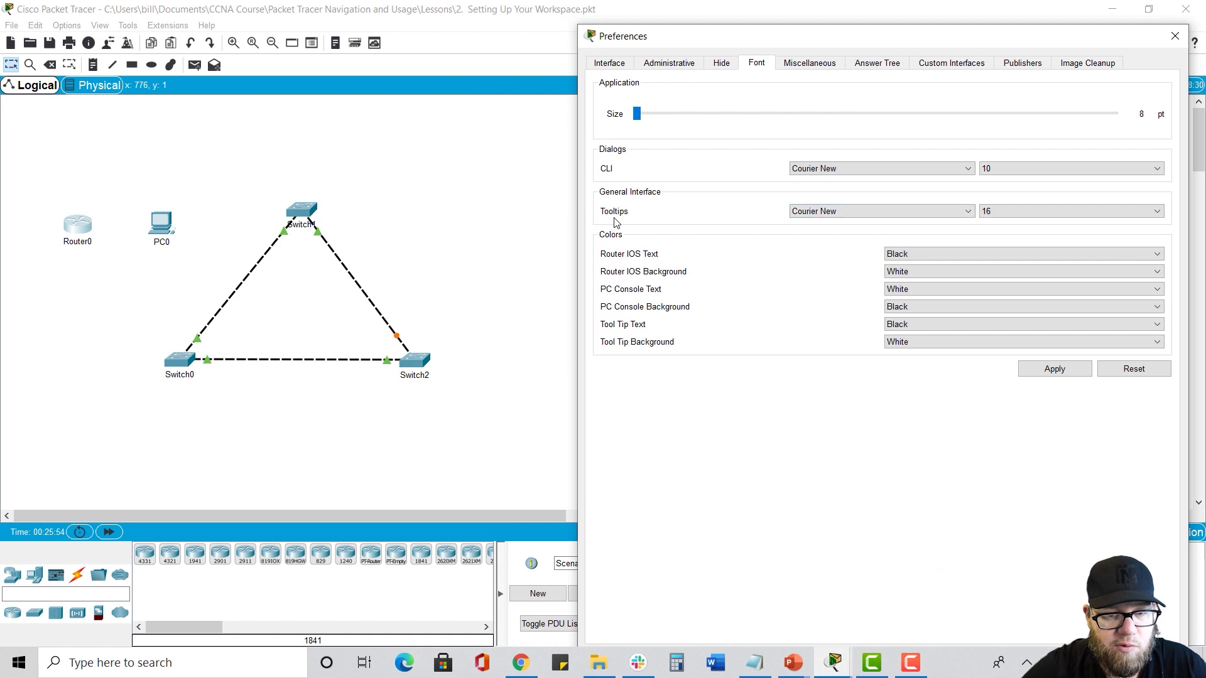
click(1174, 36)
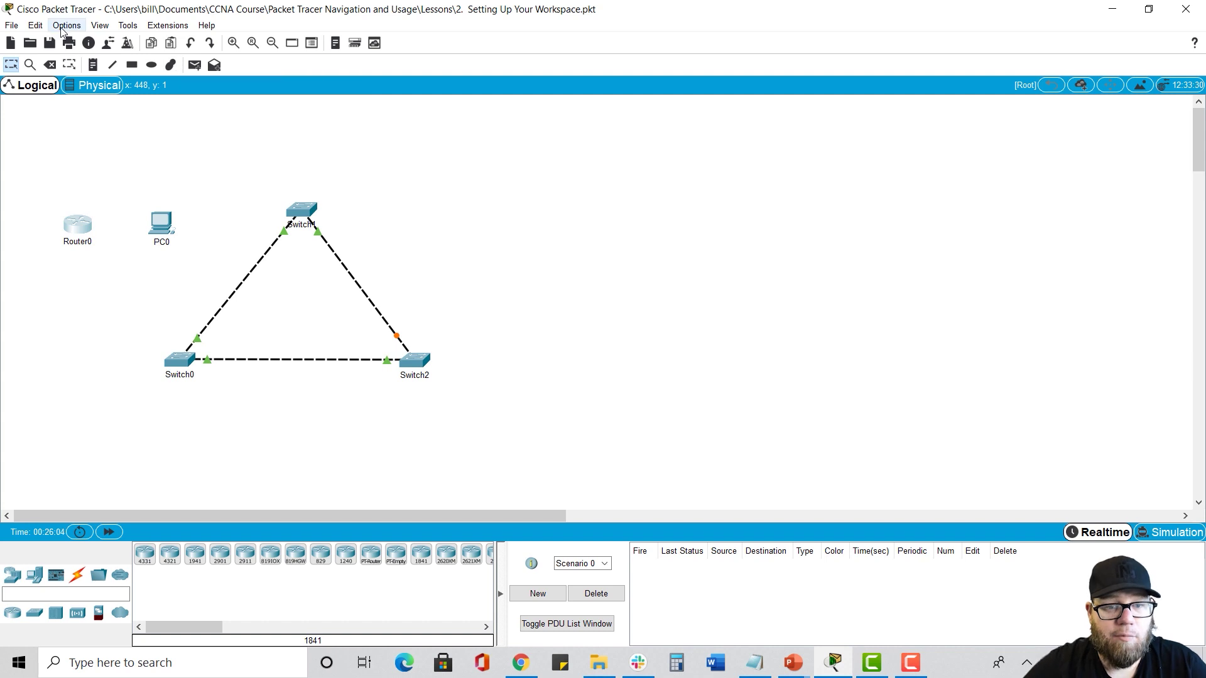
Step: Set Router IOS Text to White and Router IOS Background to Blue, and apply
click(66, 25)
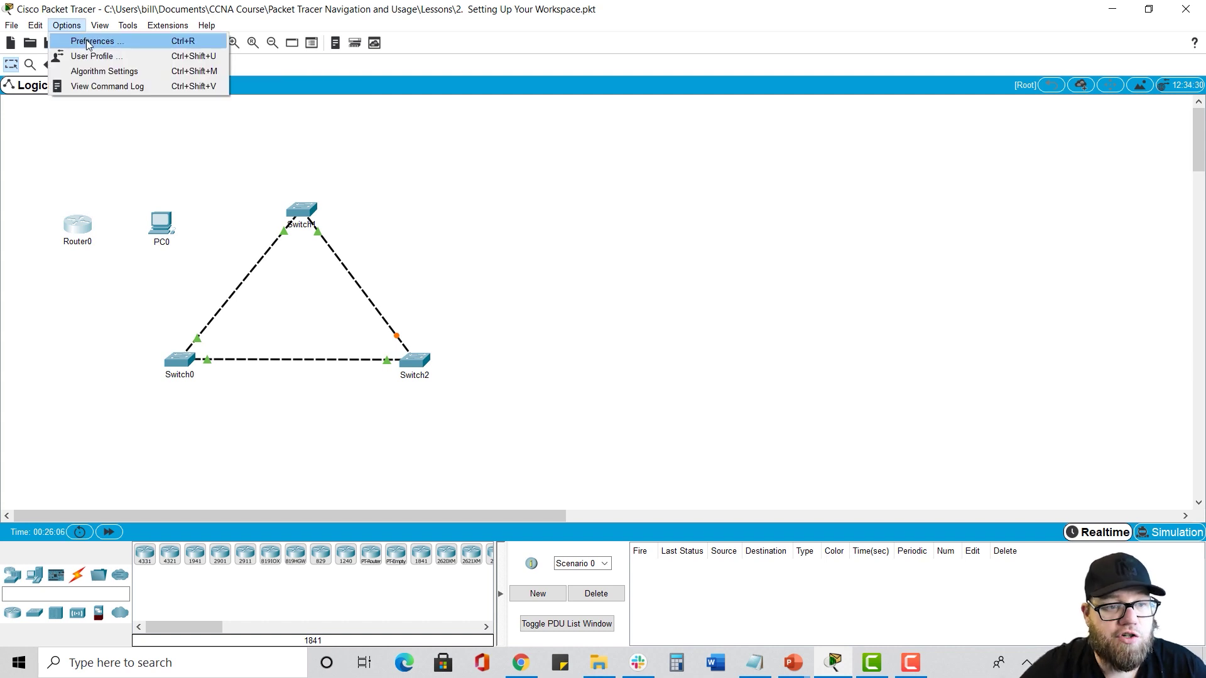
click(94, 40)
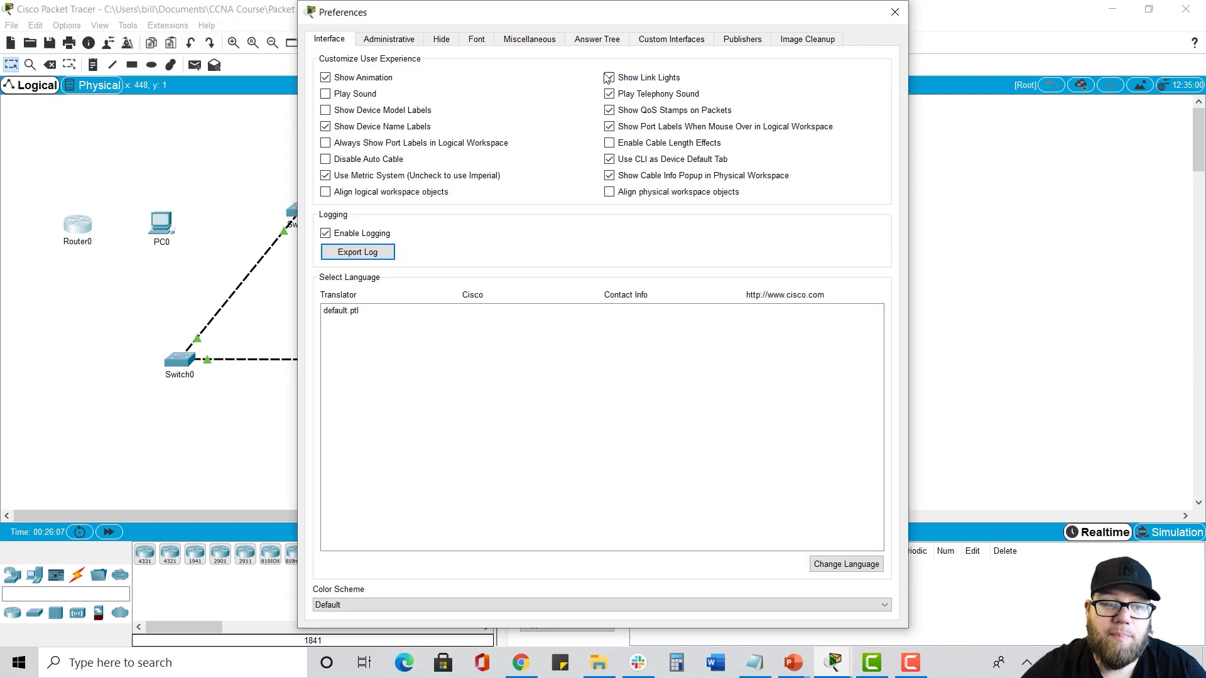
click(476, 39)
drag(544, 13, 795, 27)
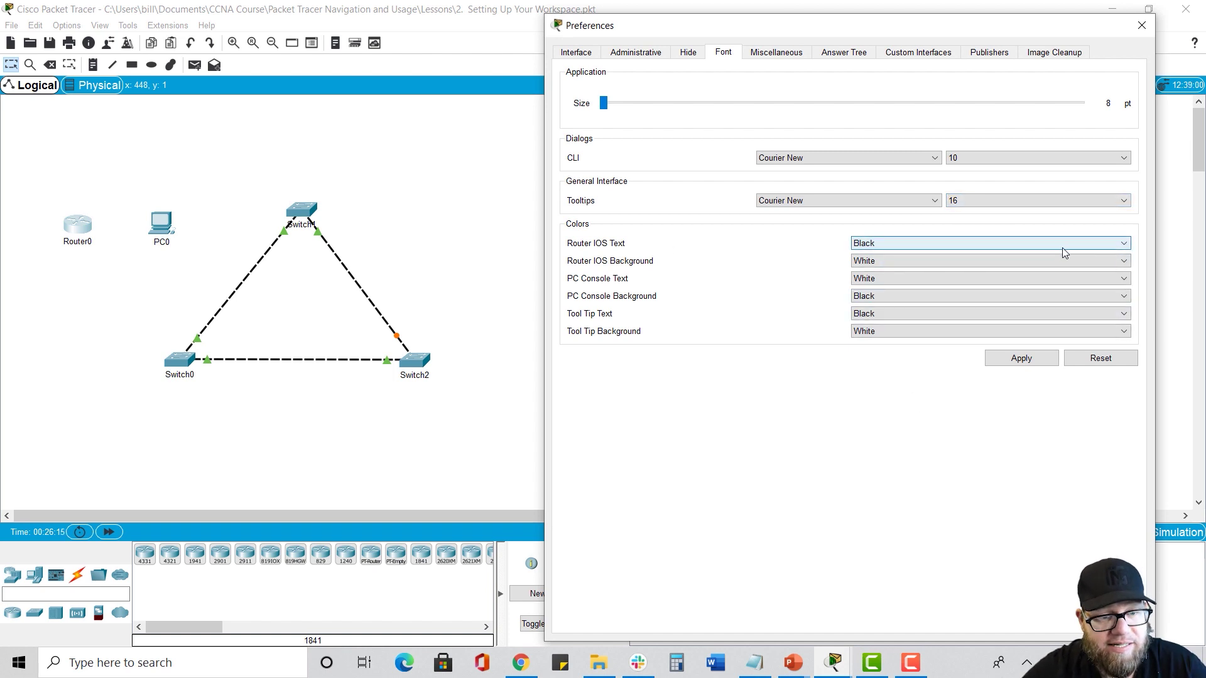
click(1124, 244)
click(1124, 255)
click(1123, 261)
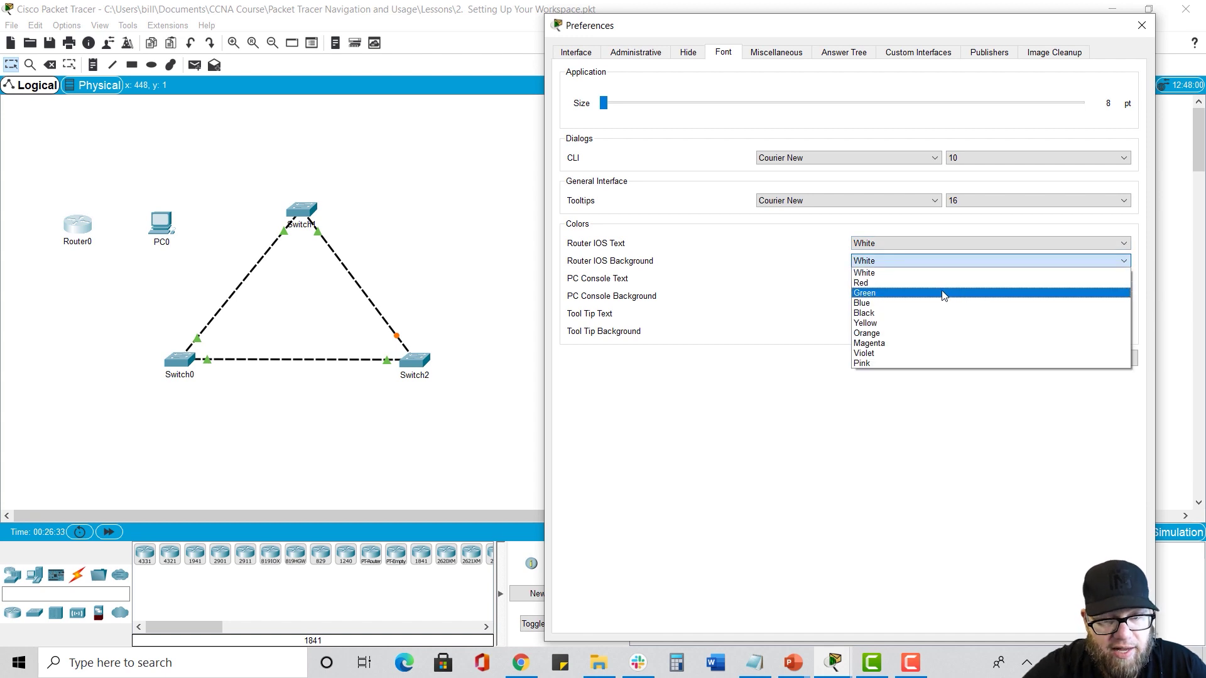
click(870, 304)
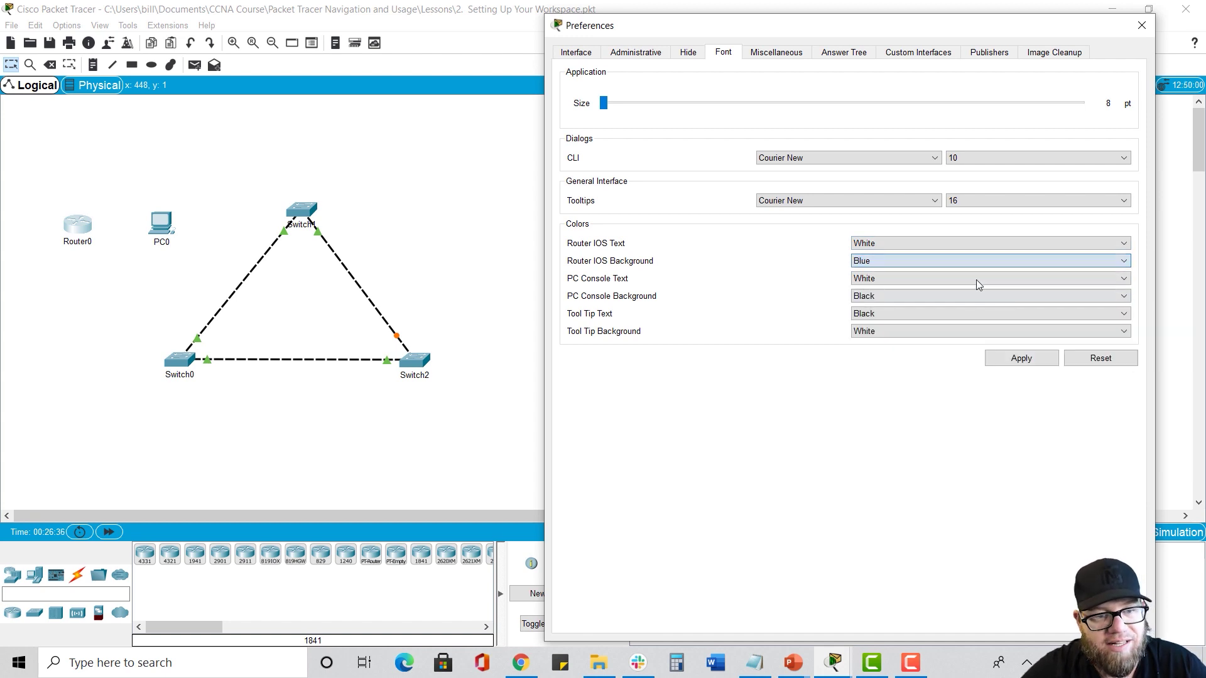
click(1023, 362)
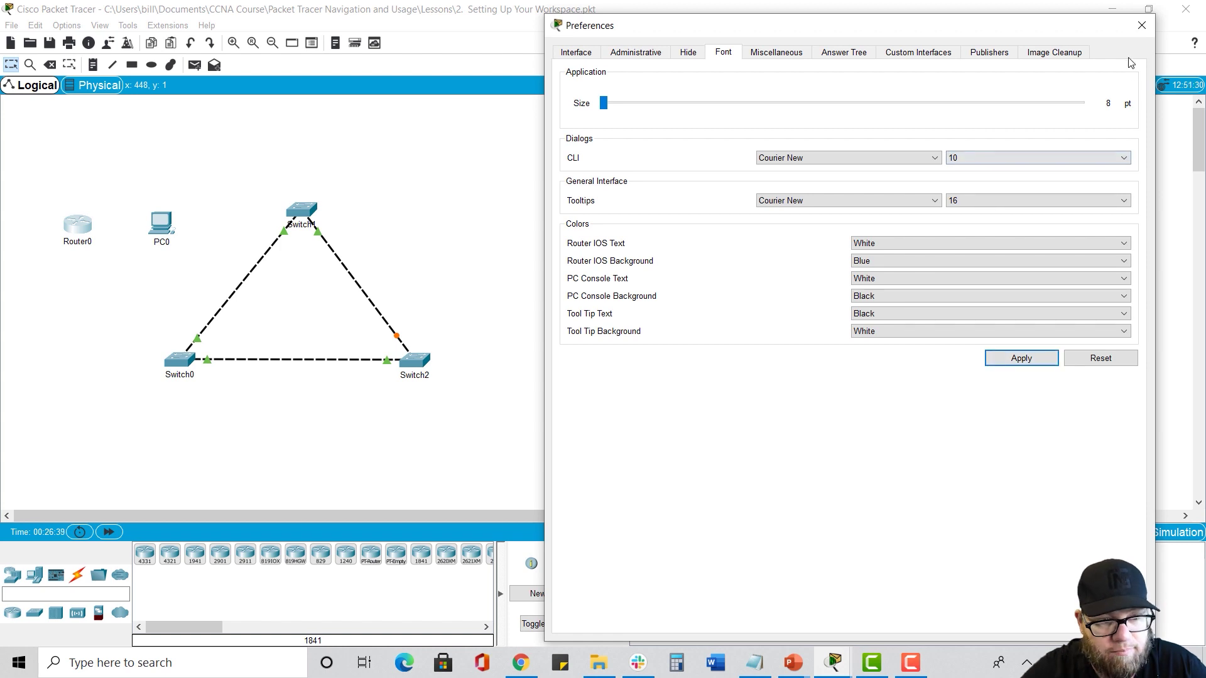
click(1142, 25)
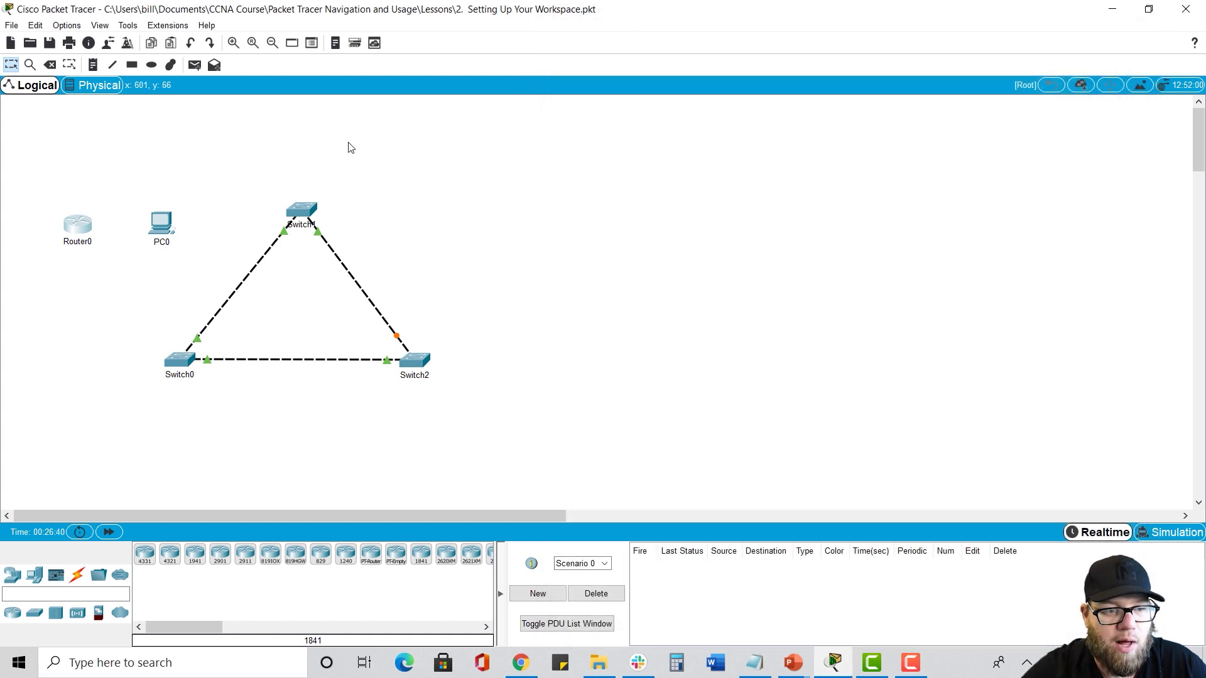
Step: Open Router0's device window to check the new CLI colours, then close it
click(79, 229)
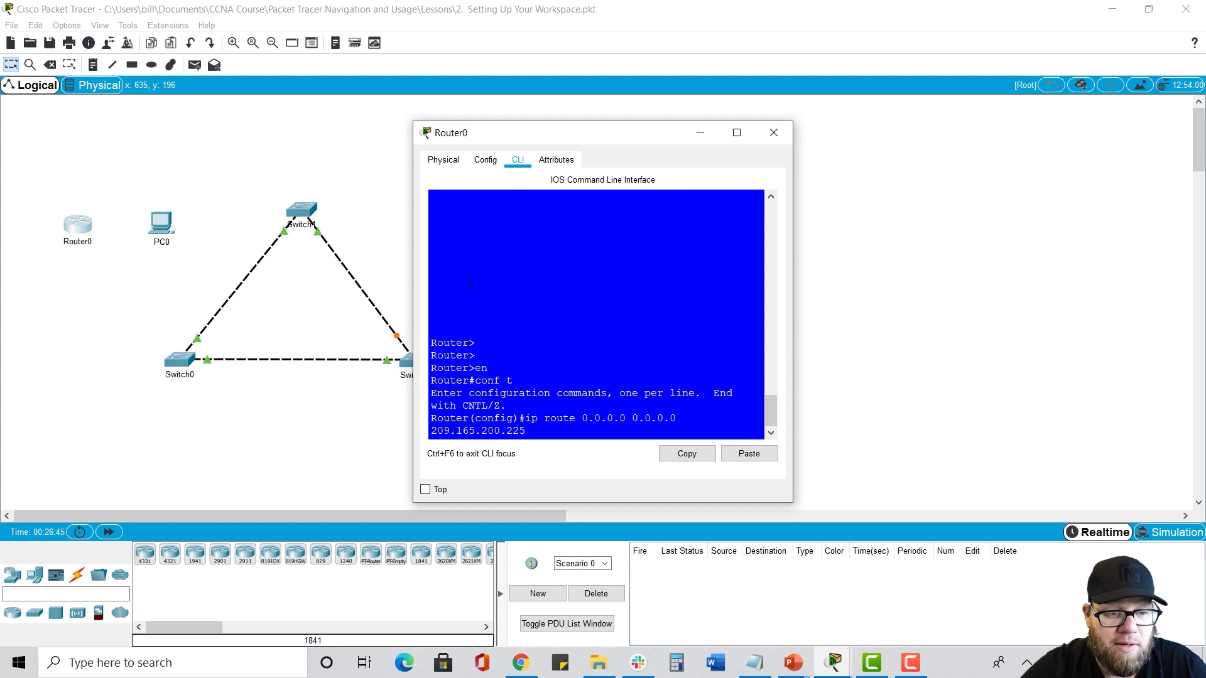
click(773, 136)
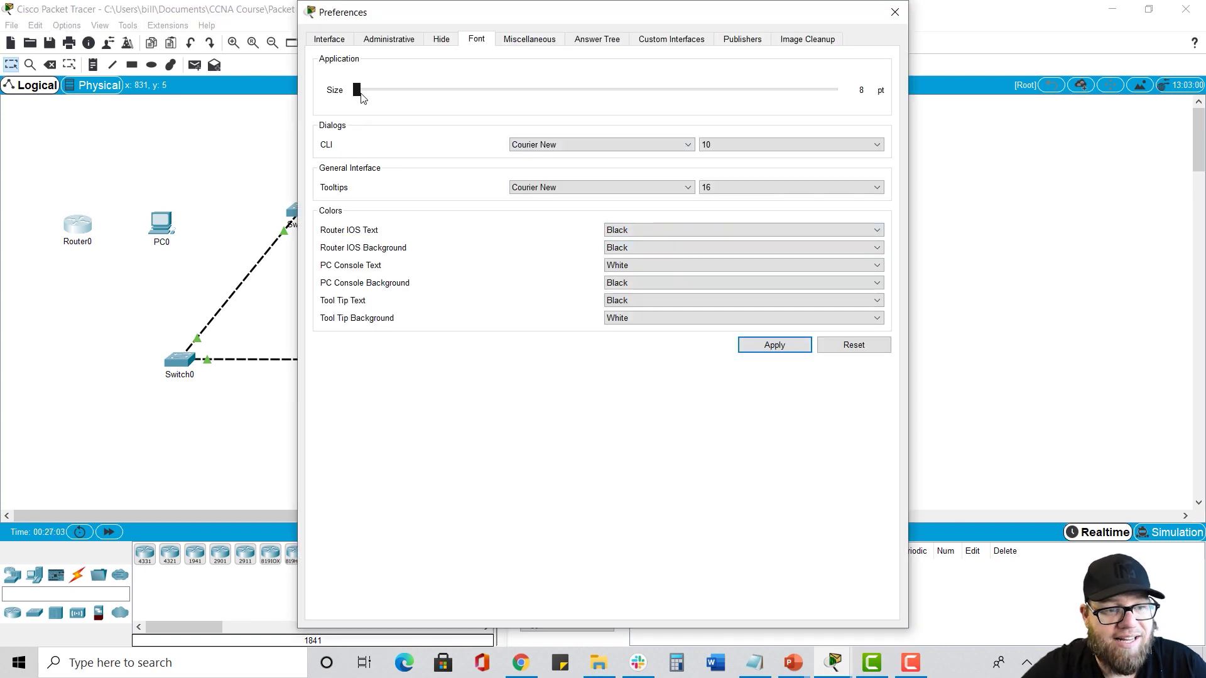
Step: Try larger application font sizes, then settle on 12 pt and apply it
mouse_move(360, 97)
mouse_down()
mouse_move(452, 99)
mouse_move(354, 96)
mouse_up()
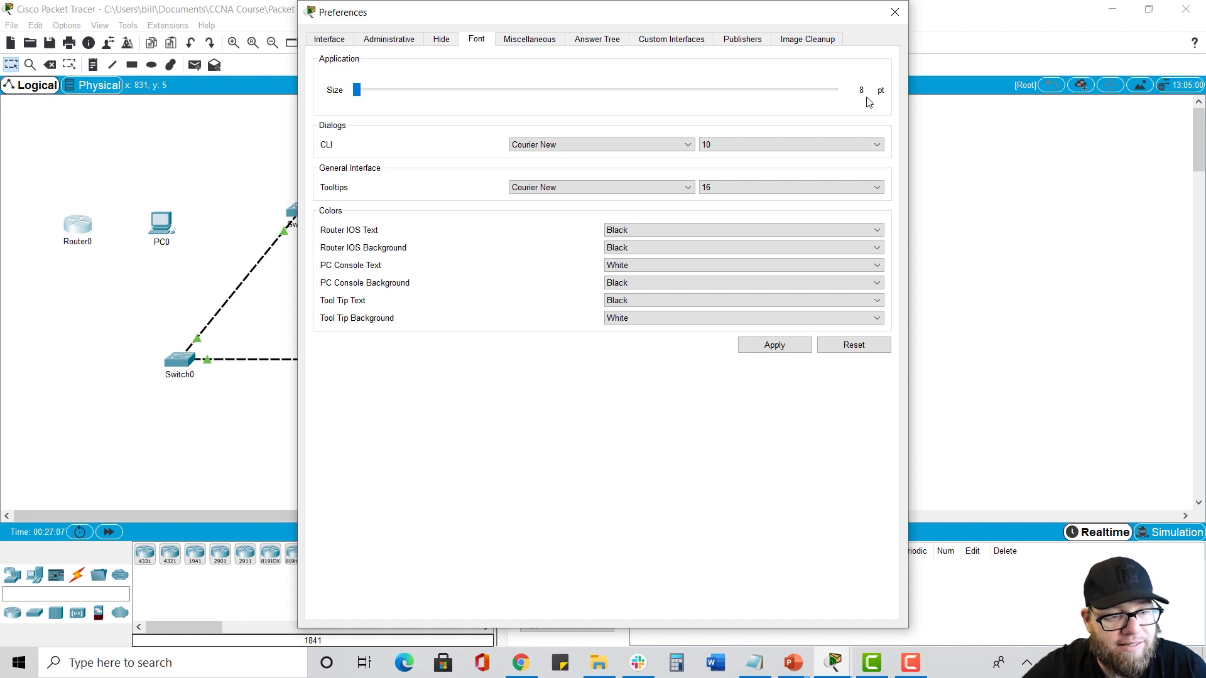
drag(361, 96, 830, 102)
drag(832, 101, 674, 95)
drag(574, 13, 837, 14)
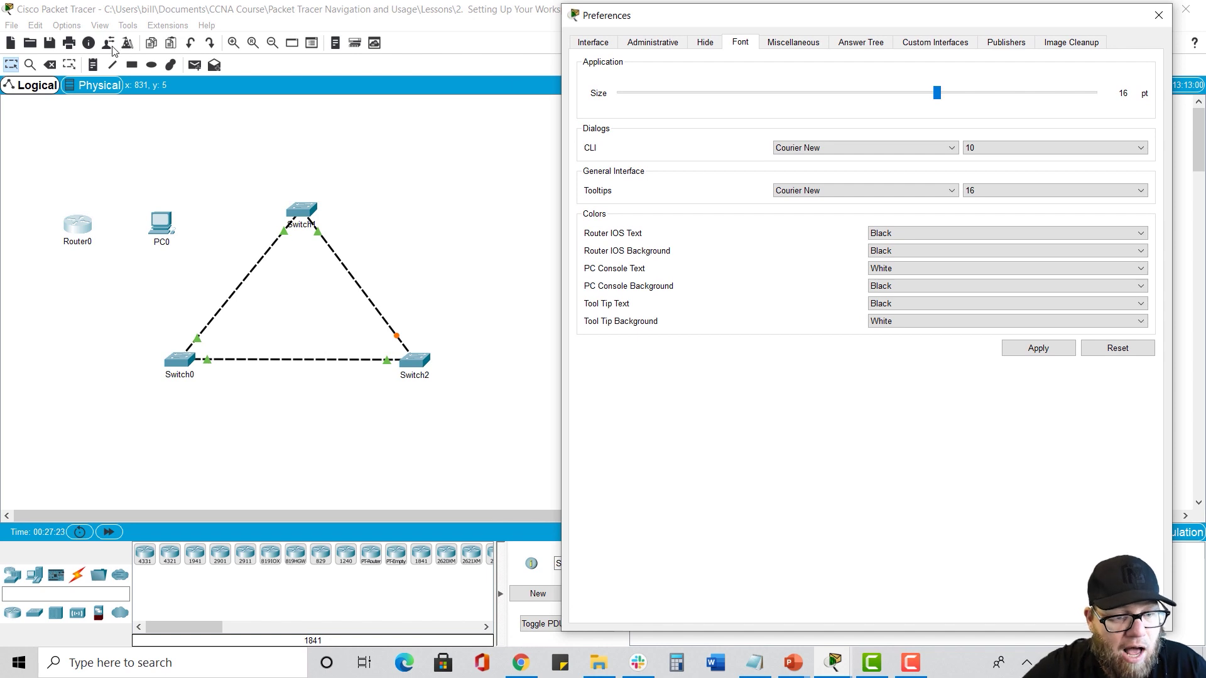
click(1038, 349)
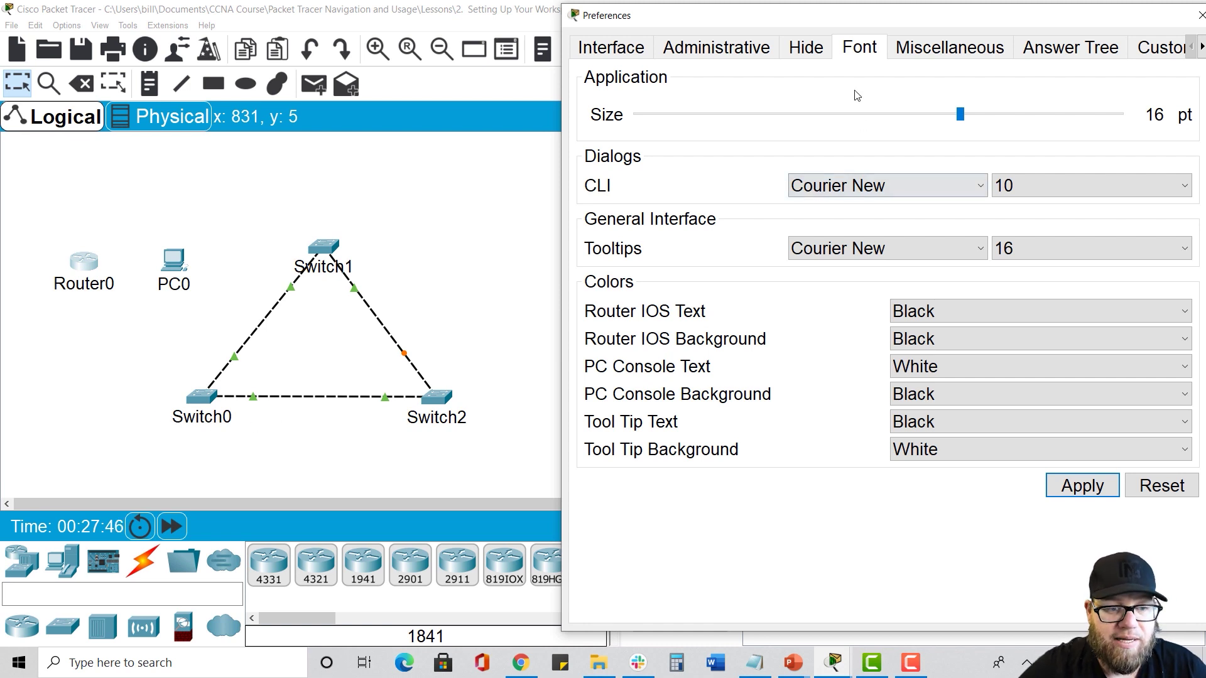
click(959, 115)
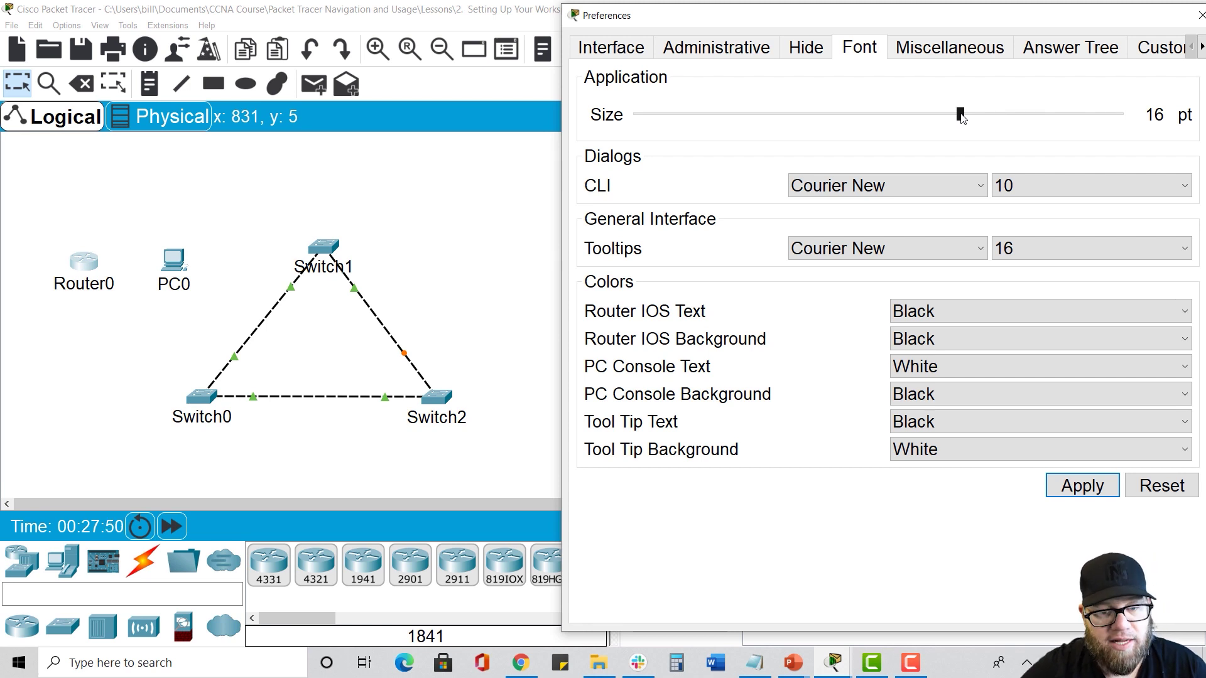
drag(961, 117, 861, 115)
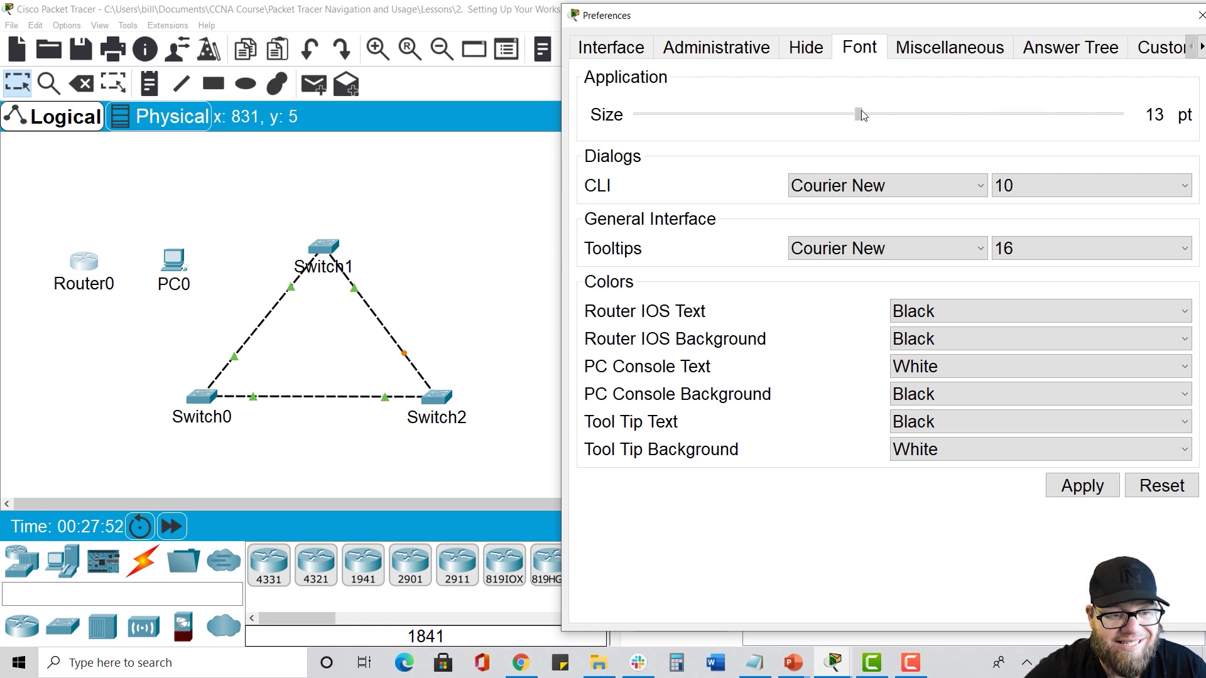
click(1099, 489)
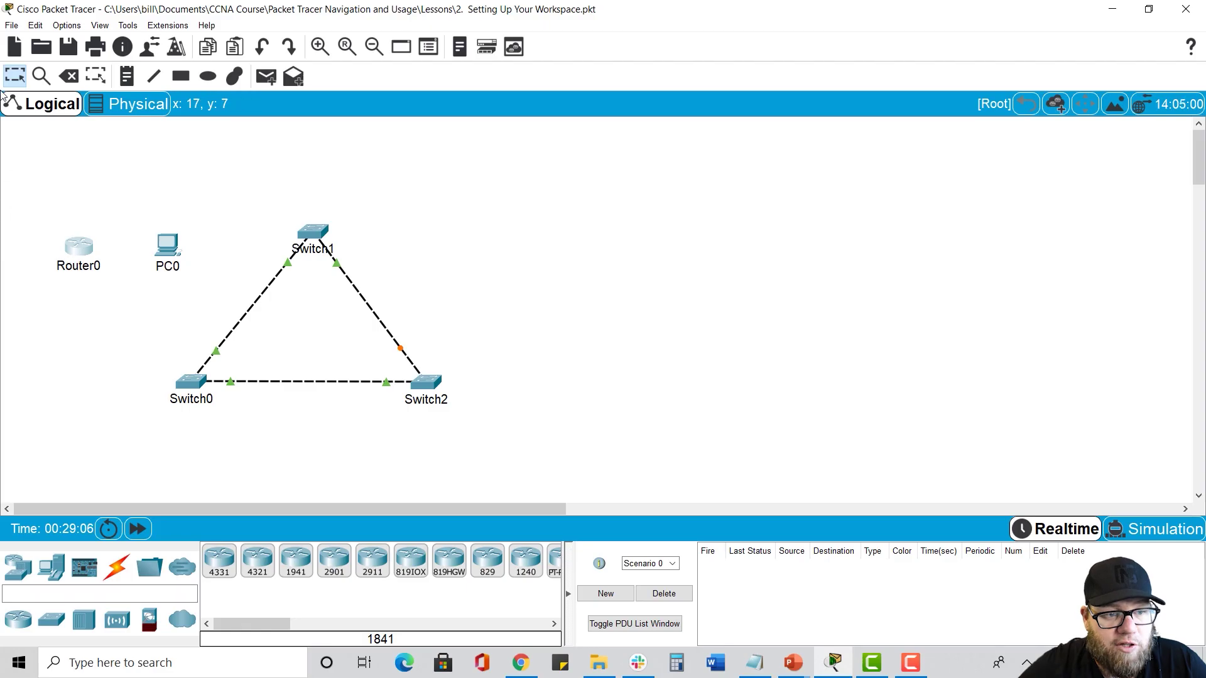
Step: Open the Options menu to return to Preferences
click(66, 28)
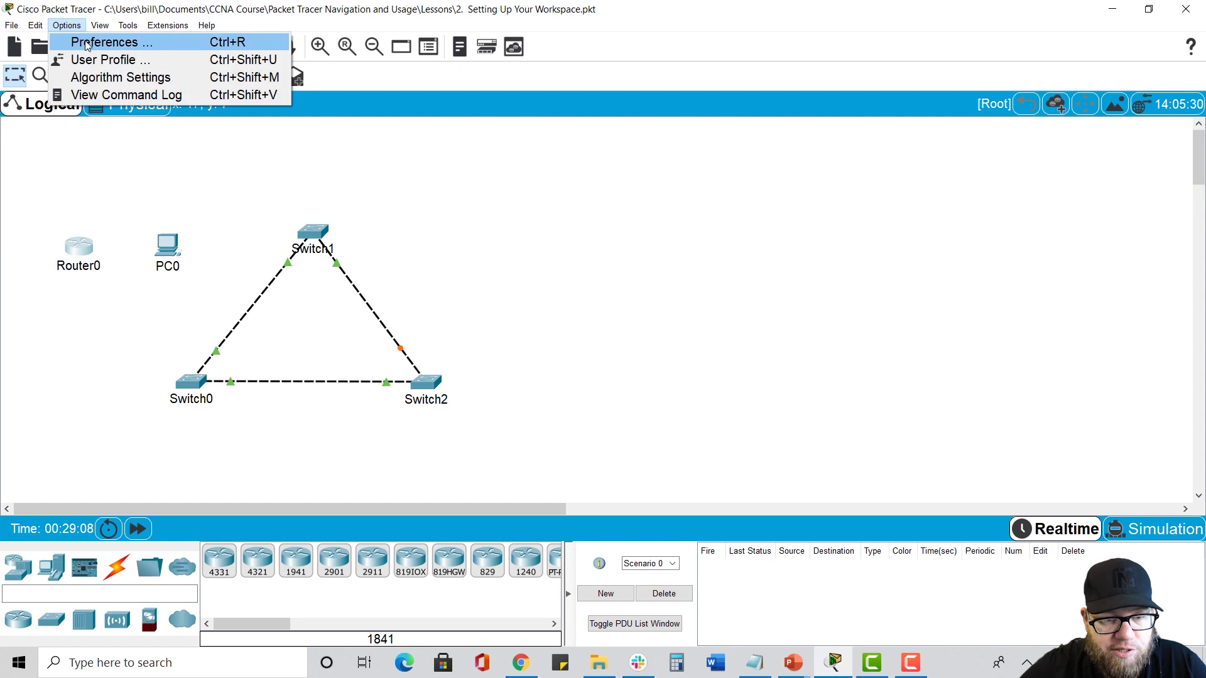
Step: Review the Hide options in Preferences, then close the dialog
click(90, 41)
click(489, 41)
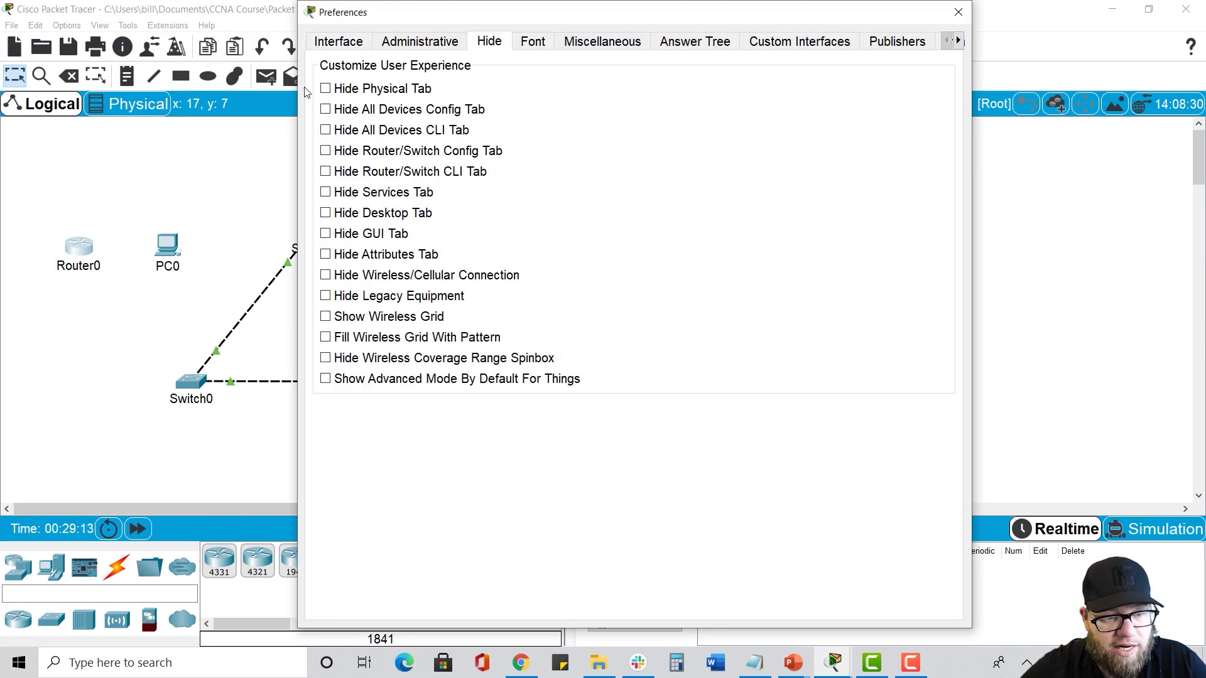
drag(476, 19, 645, 30)
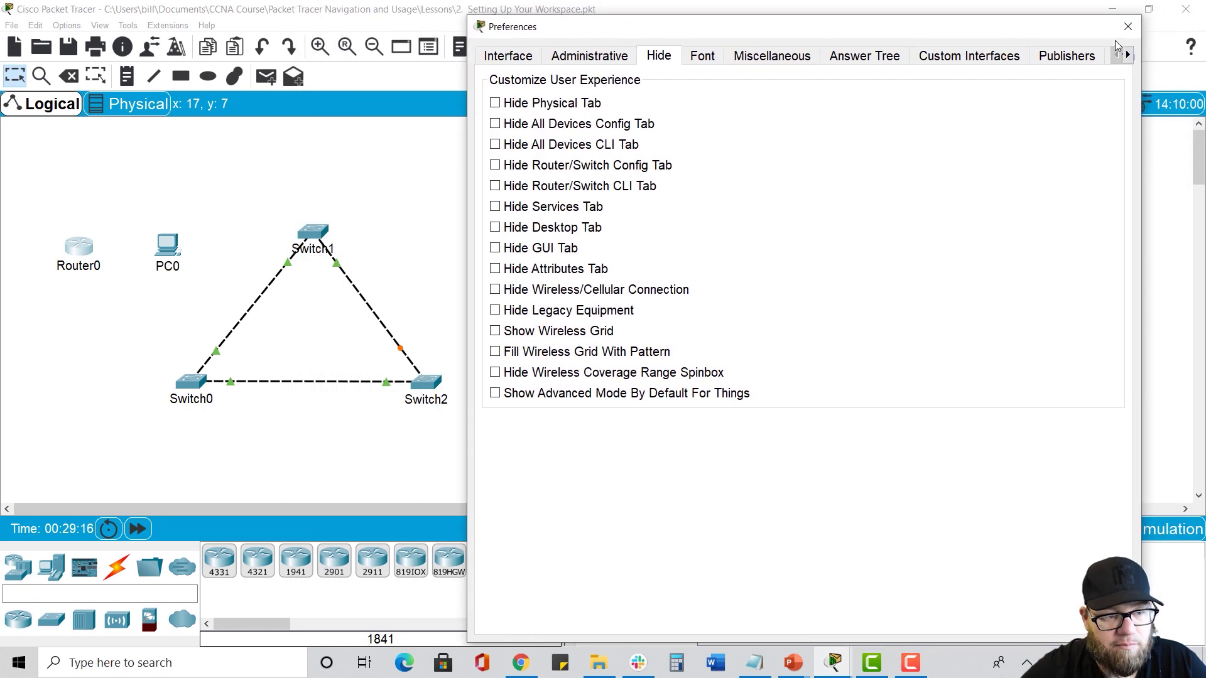
click(1128, 23)
Step: Open Router0's device window, move it left, and return to Preferences
click(100, 268)
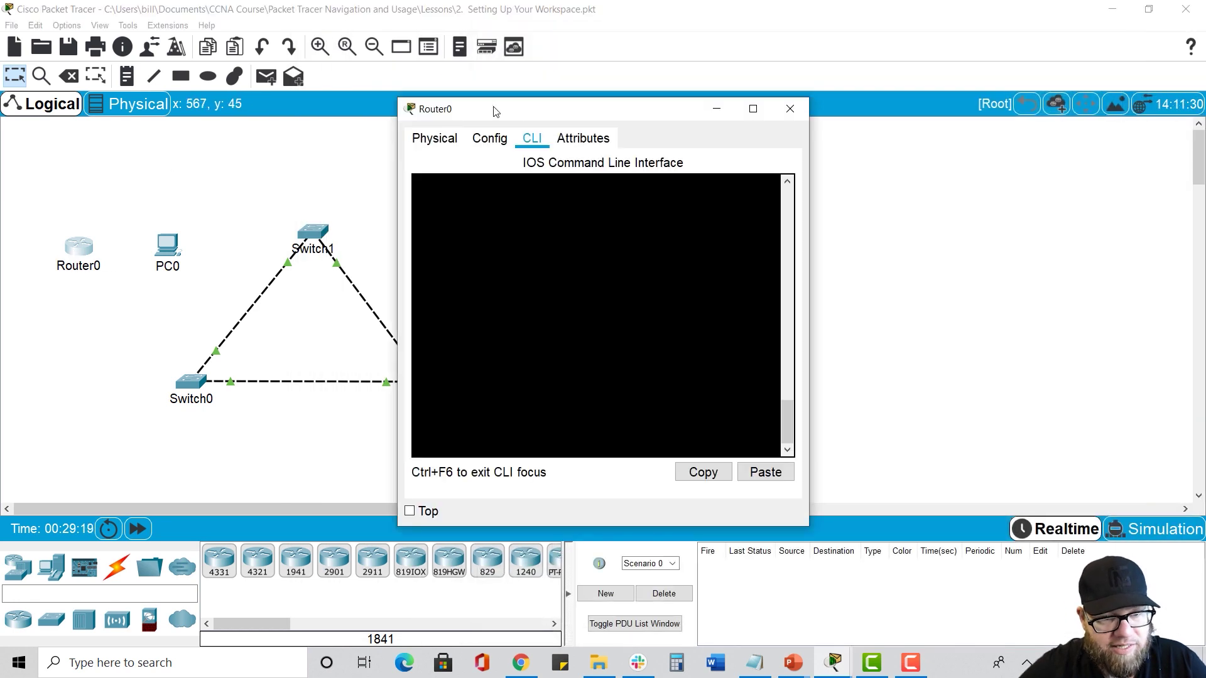
drag(493, 107, 103, 106)
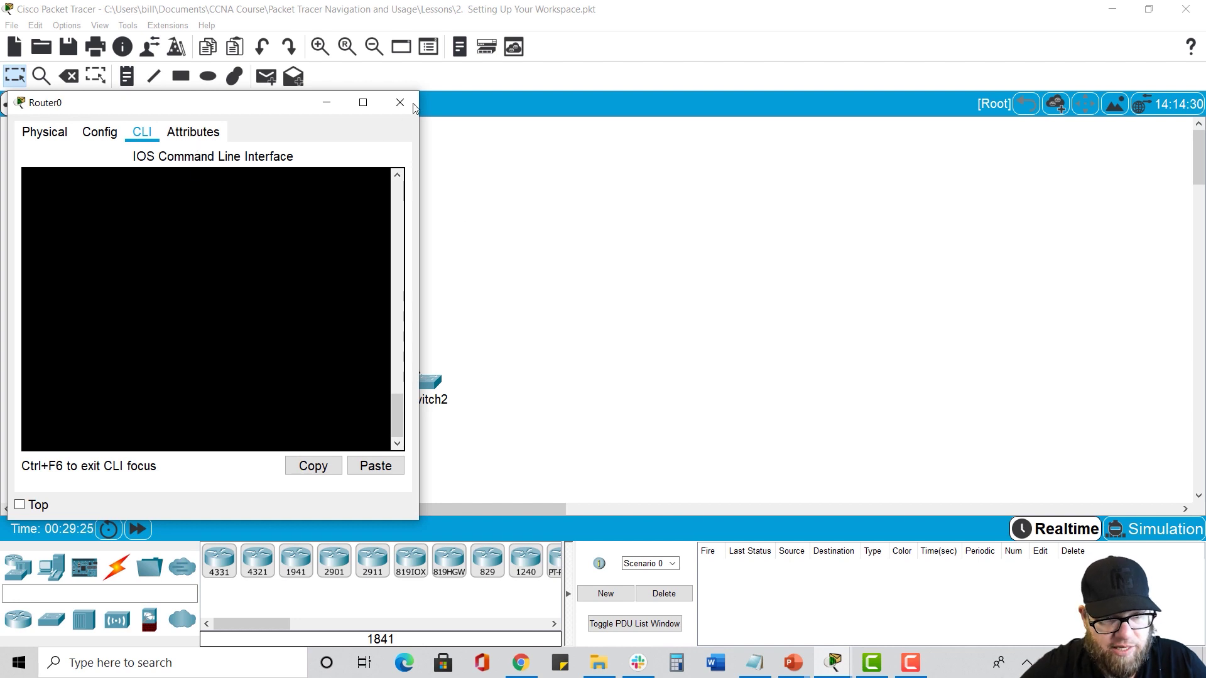
click(66, 25)
click(86, 43)
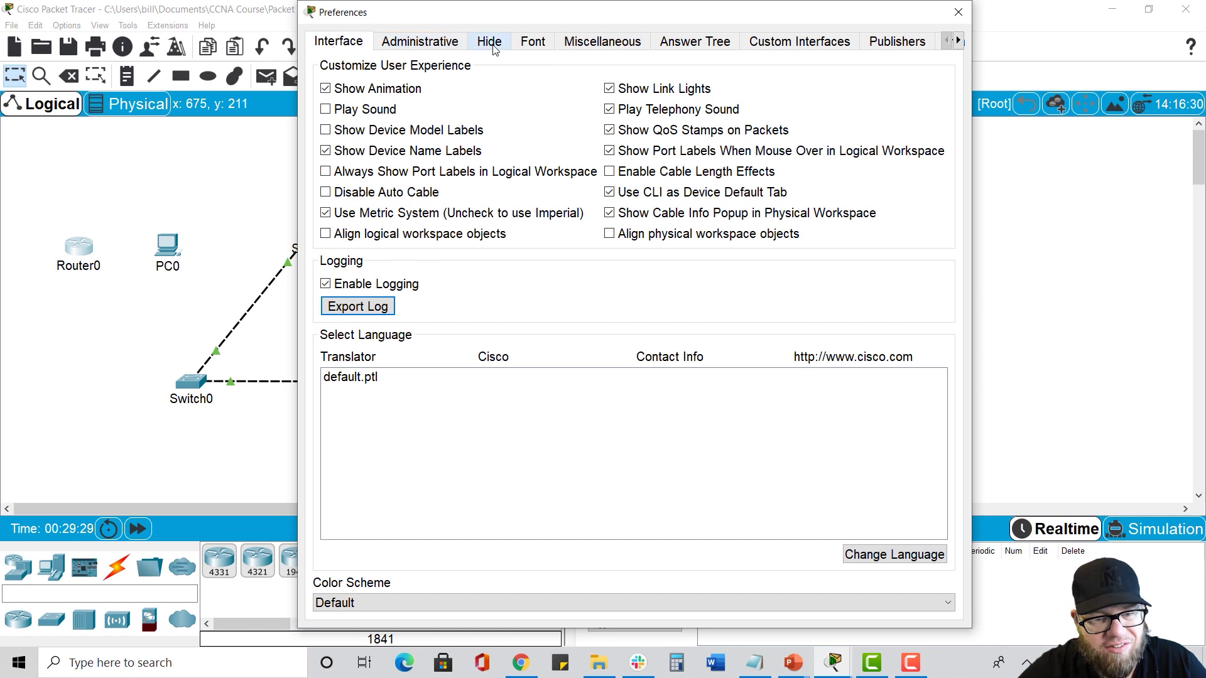
Step: Enable Hide Physical Tab and Hide All Devices Config Tab, then check Router0's remaining tabs
click(489, 42)
click(325, 89)
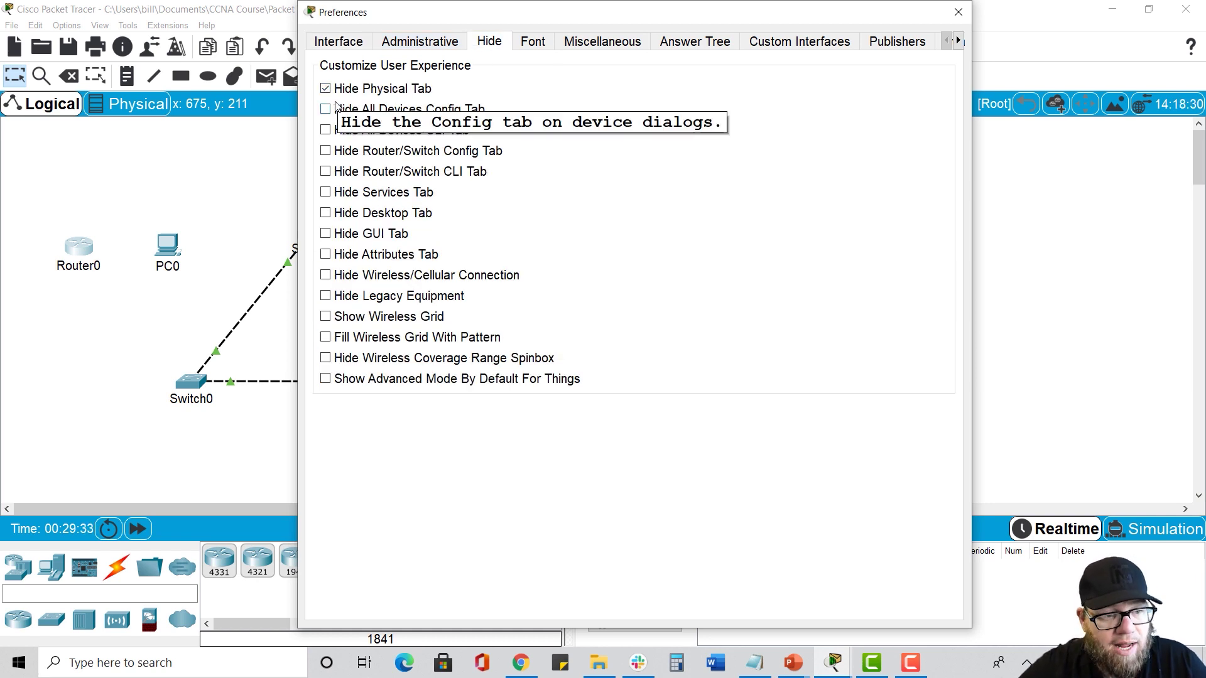
click(325, 111)
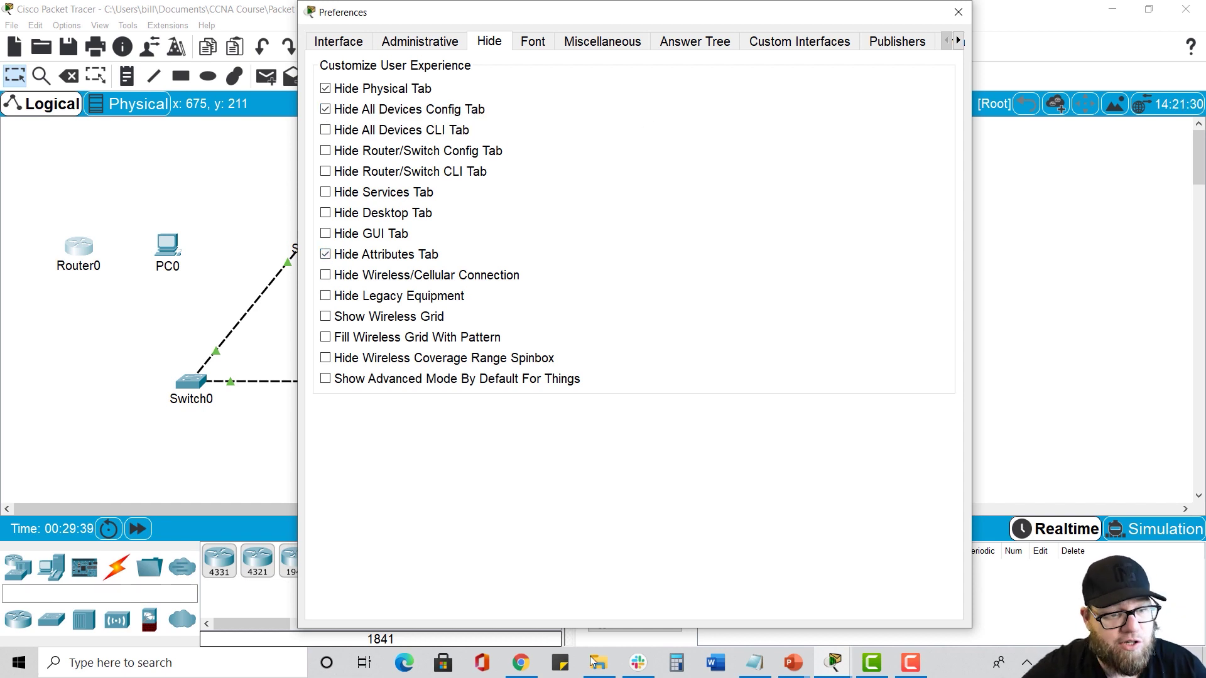
click(959, 12)
click(84, 251)
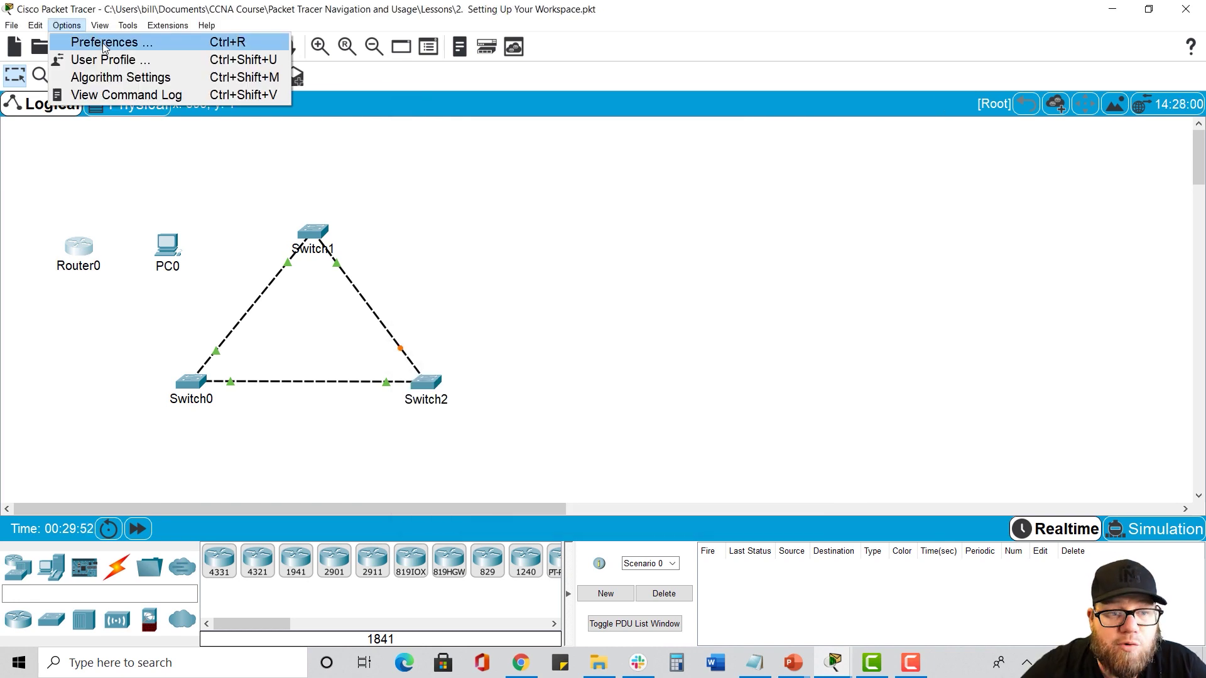
click(107, 44)
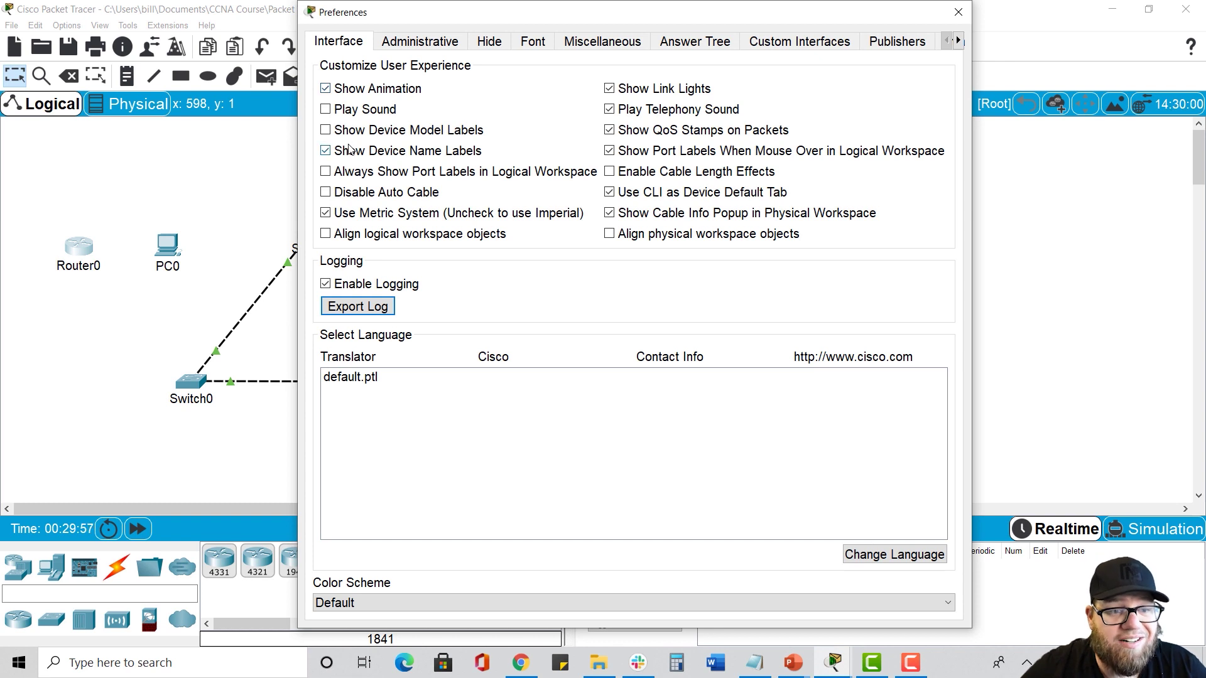
Step: On the Hide tab, stop hiding the Physical, Config and Attributes device tabs
click(490, 41)
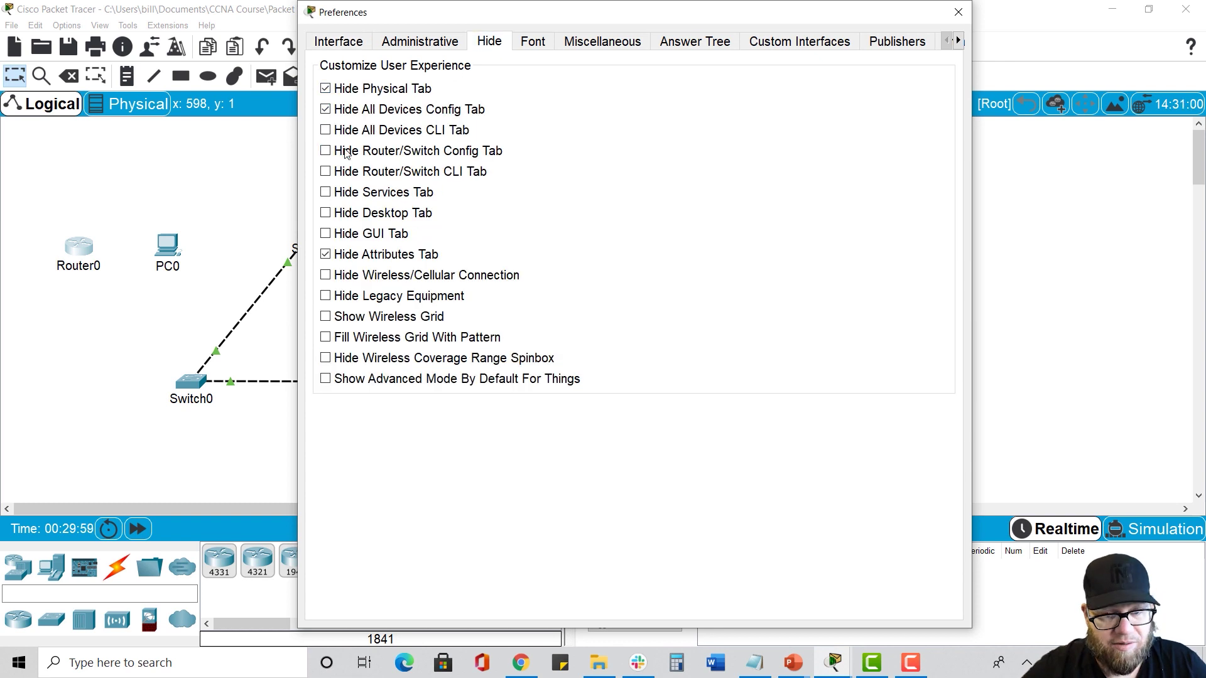
click(326, 89)
click(325, 109)
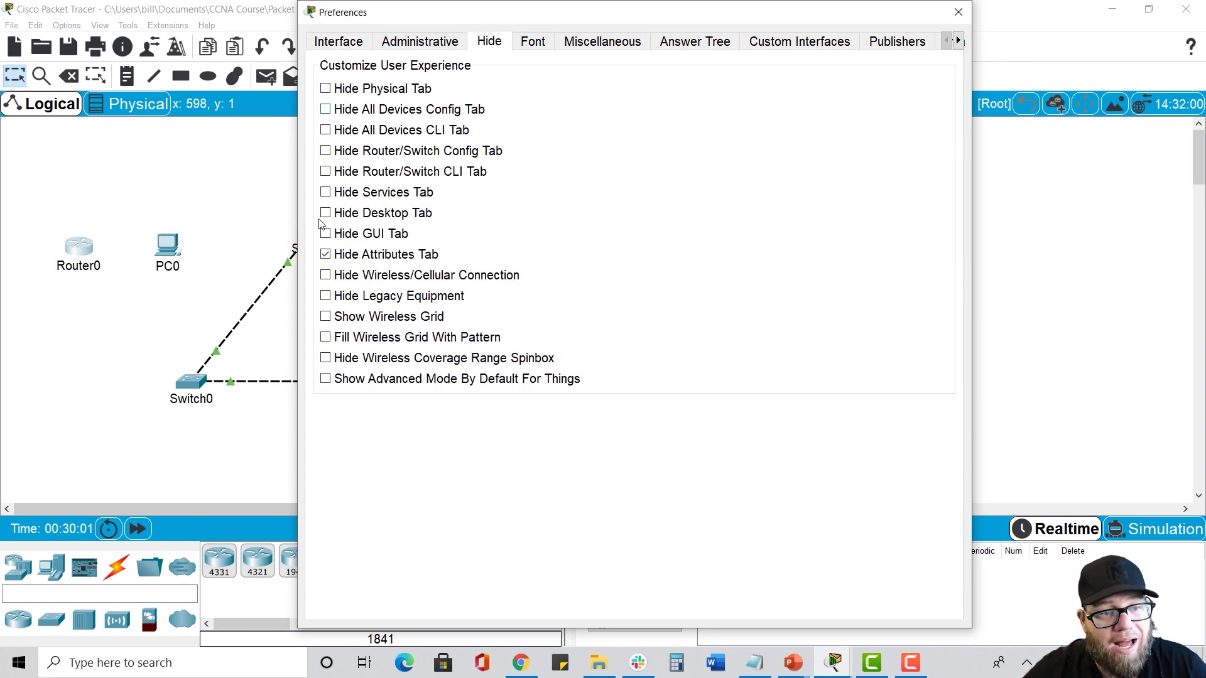
click(325, 254)
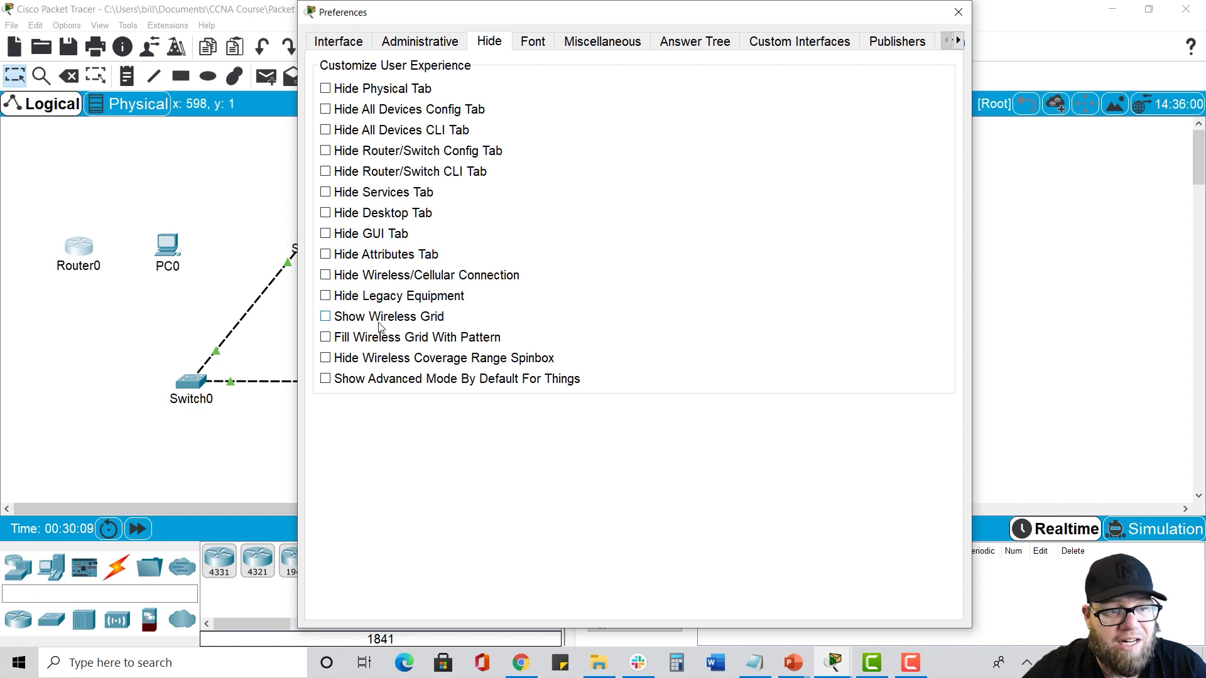
Step: Toggle the wireless grid on and back off, then clear the patterned wireless grid fill
click(326, 317)
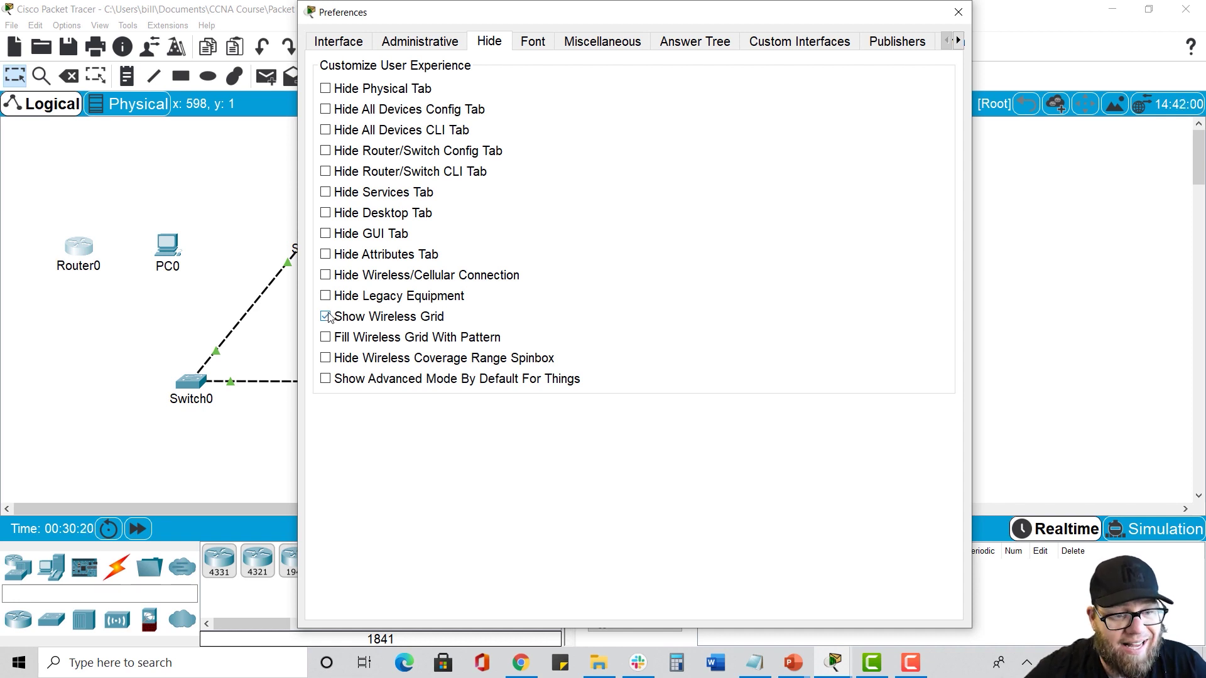
click(326, 316)
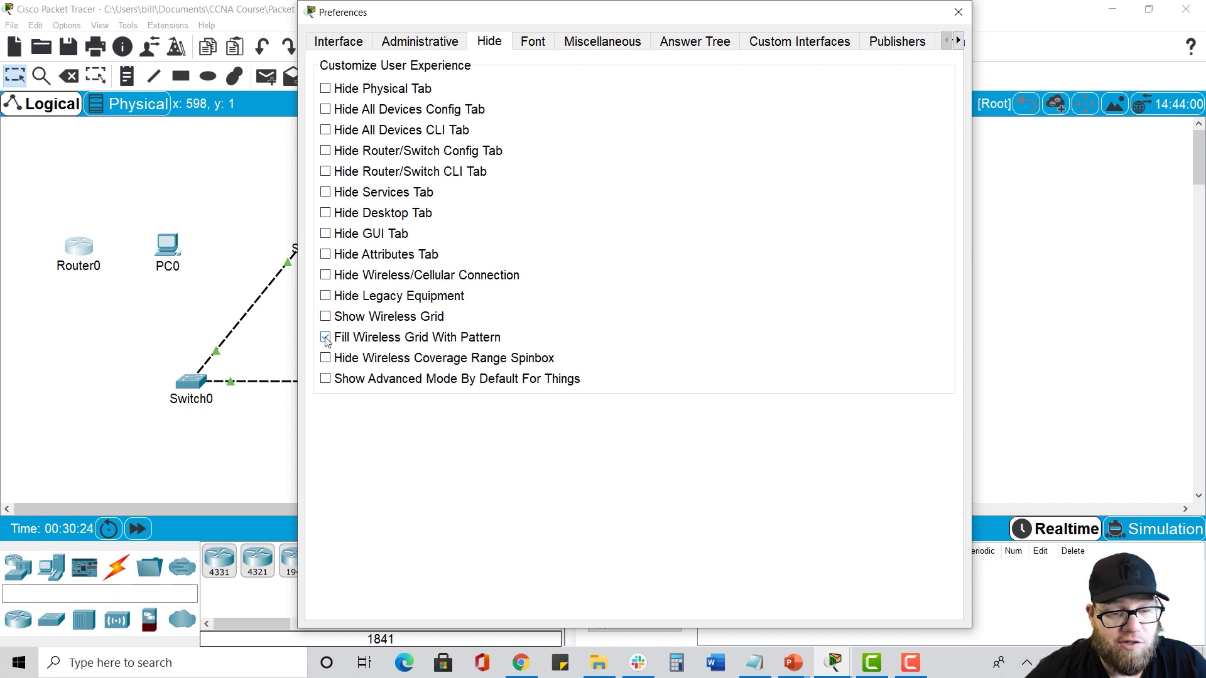
click(326, 338)
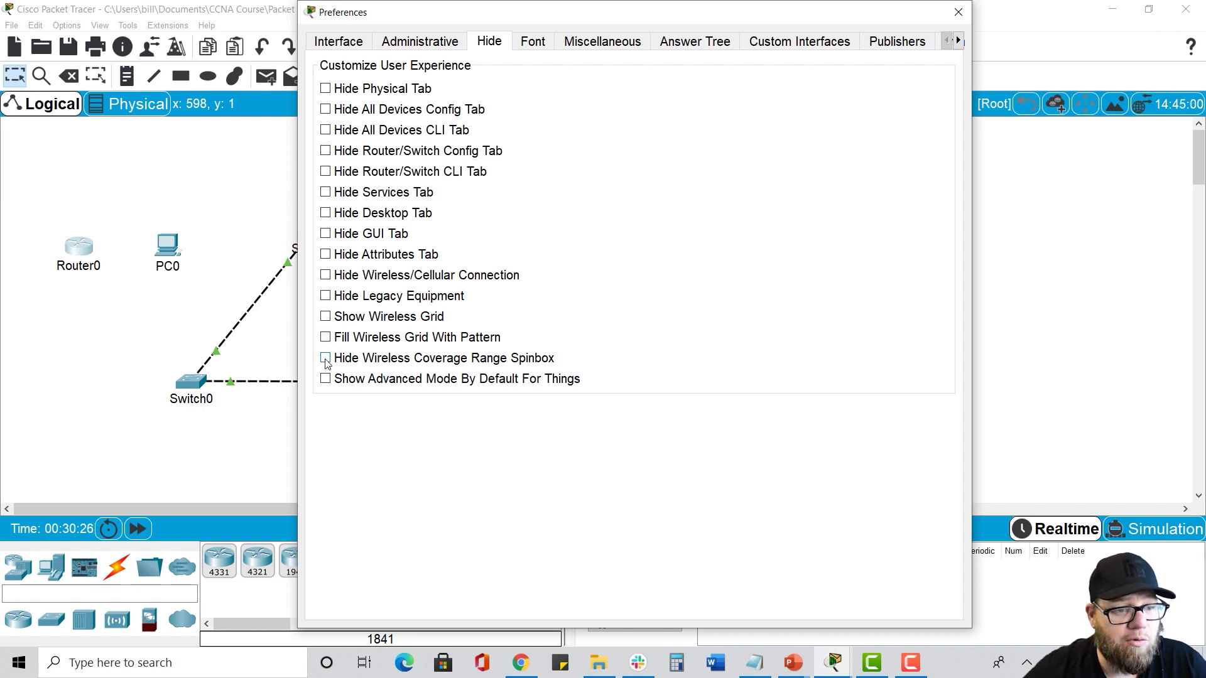